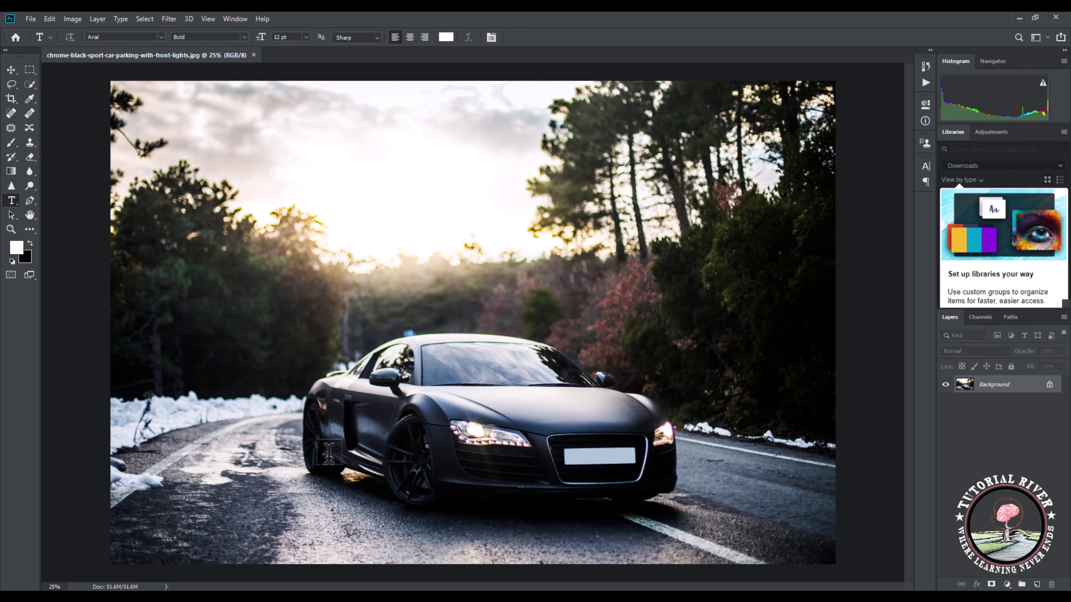
Start a Pen path at the rear tyre's bottom and trace up the fender to the rear deck lip.
{"action": "left_click", "coordinate": [30, 200]}
{"action": "scroll", "coordinate": [333, 470], "scroll_direction": "up", "scroll_amount": 3}
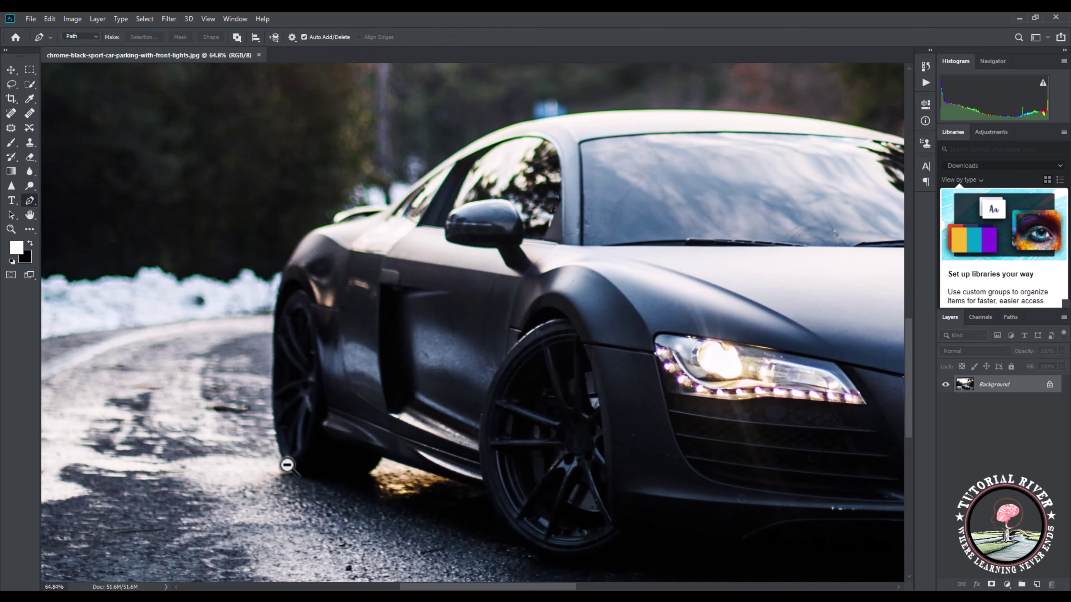
{"action": "scroll", "coordinate": [287, 465], "scroll_direction": "up", "scroll_amount": 3}
{"action": "left_click", "coordinate": [299, 479]}
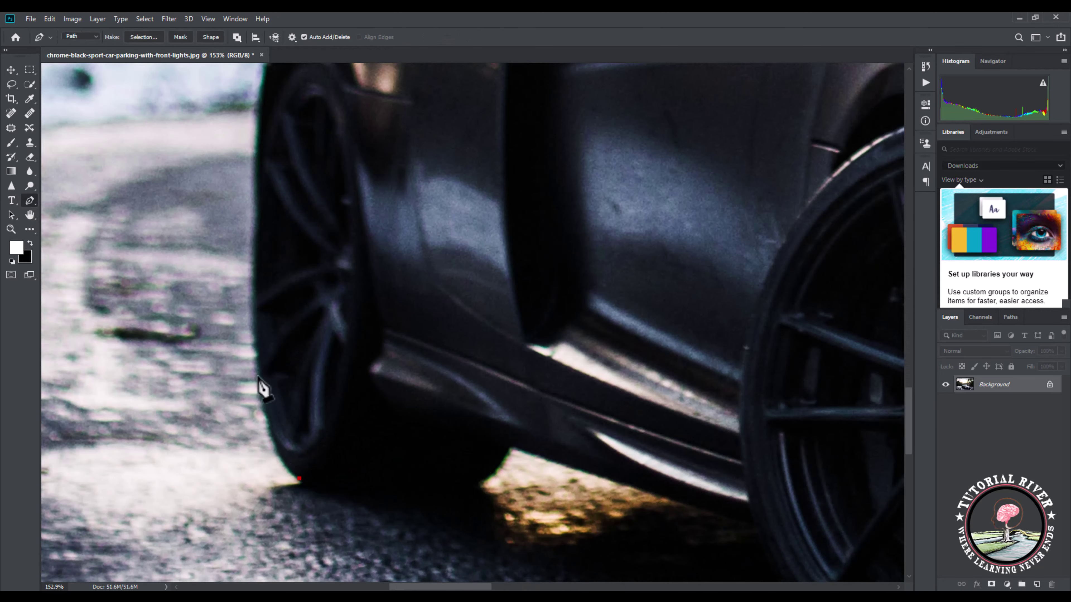
{"action": "left_click", "coordinate": [258, 210]}
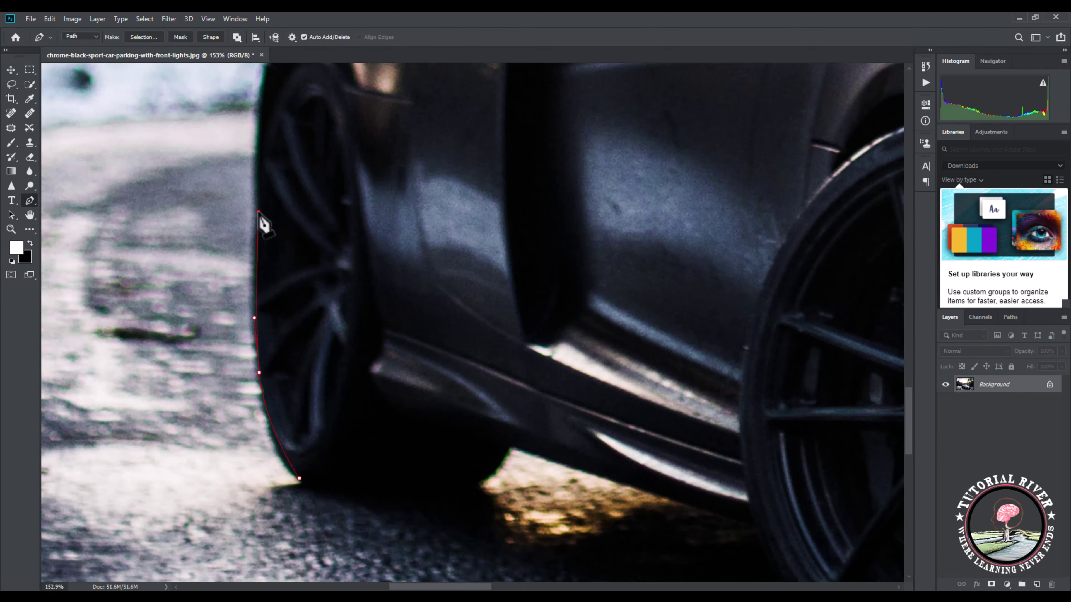
{"action": "left_click_drag", "start_coordinate": [258, 146], "coordinate": [234, 392]}
{"action": "left_click", "coordinate": [236, 361]}
{"action": "left_click", "coordinate": [245, 323]}
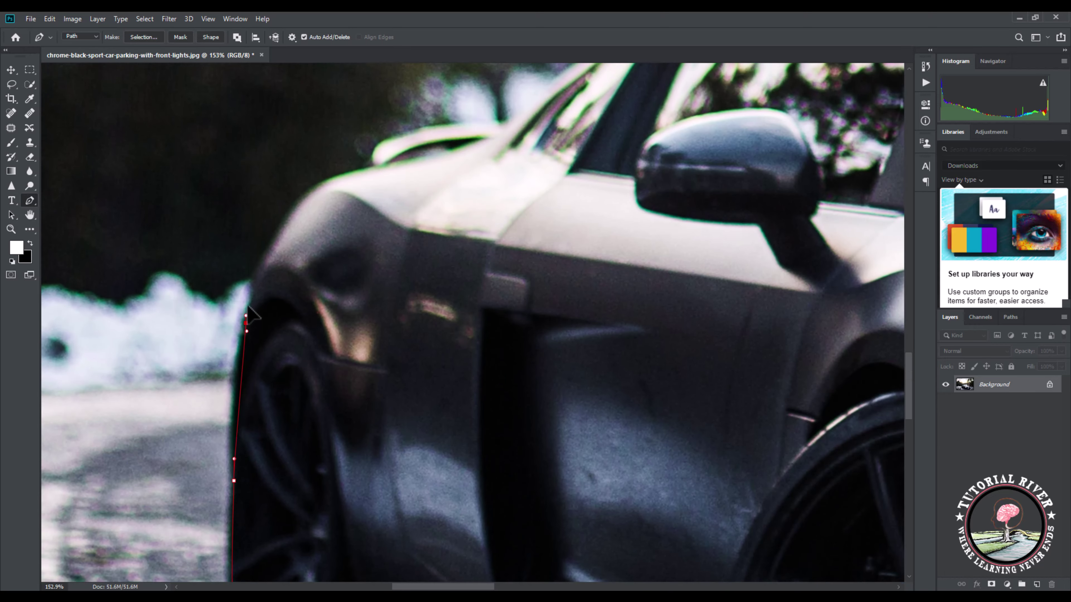
{"action": "left_click", "coordinate": [255, 285]}
{"action": "left_click_drag", "start_coordinate": [322, 213], "coordinate": [257, 416]}
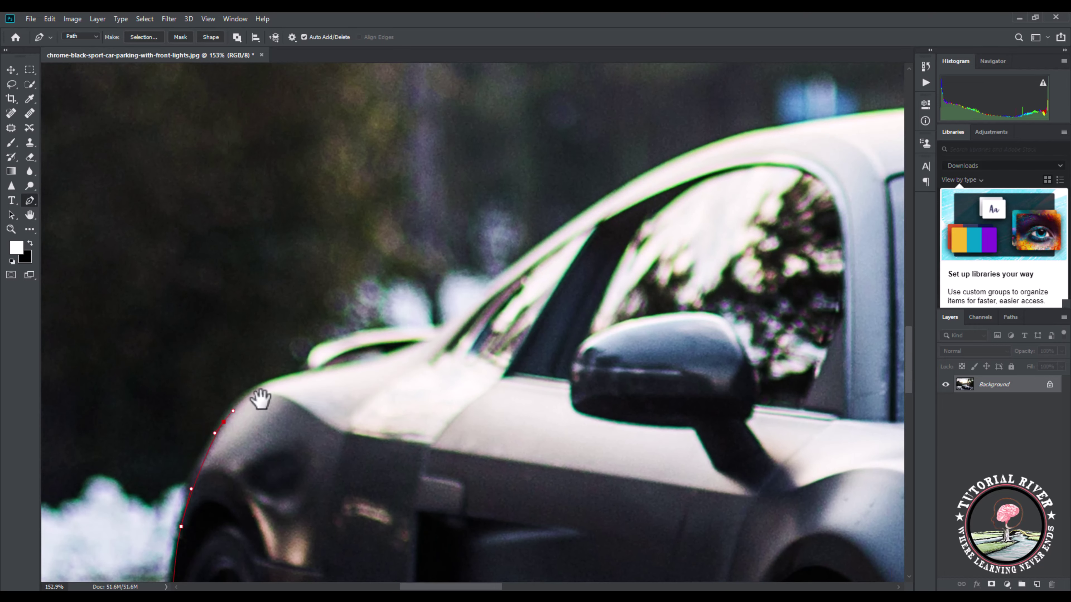
{"action": "left_click", "coordinate": [255, 385]}
{"action": "mouse_move", "coordinate": [306, 372]}
{"action": "left_mouse_down"}
{"action": "mouse_move", "coordinate": [359, 361]}
{"action": "mouse_move", "coordinate": [350, 334]}
{"action": "left_mouse_up"}
{"action": "left_click", "coordinate": [310, 344]}
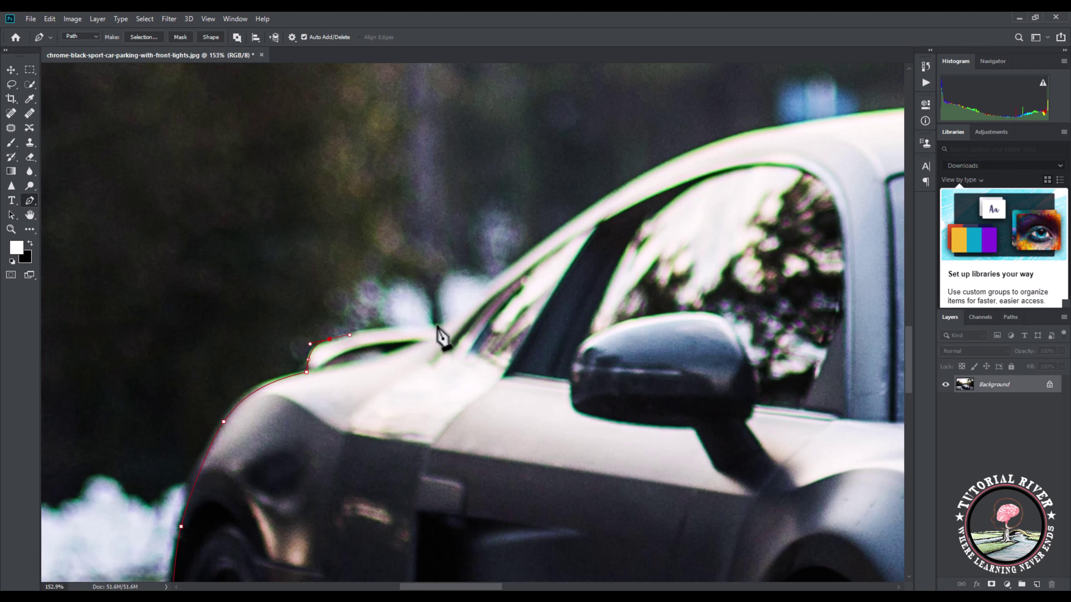
Continue the path past the rear window and along the roofline to the front of the roof.
{"action": "left_click_drag", "start_coordinate": [441, 327], "coordinate": [466, 328]}
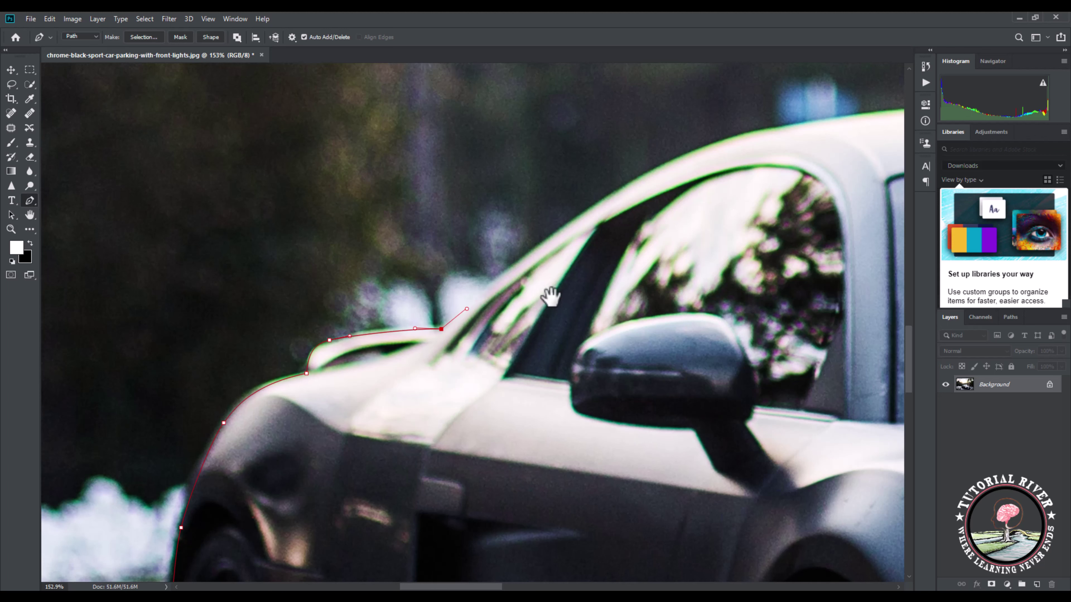
{"action": "left_click_drag", "start_coordinate": [550, 293], "coordinate": [314, 483]}
{"action": "left_click_drag", "start_coordinate": [419, 359], "coordinate": [513, 314]}
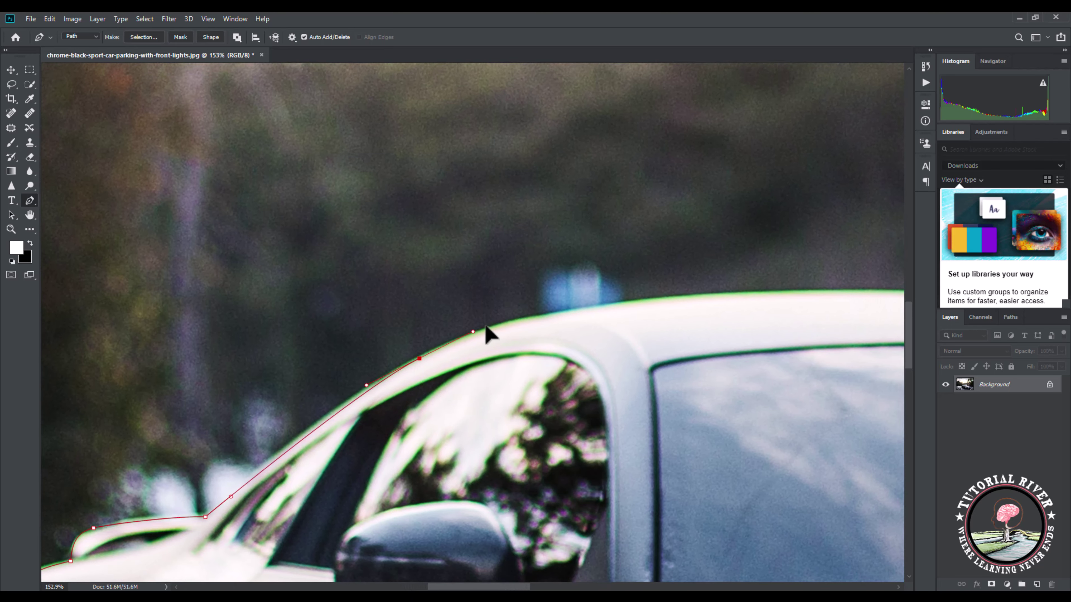
{"action": "left_click_drag", "start_coordinate": [593, 351], "coordinate": [364, 464]}
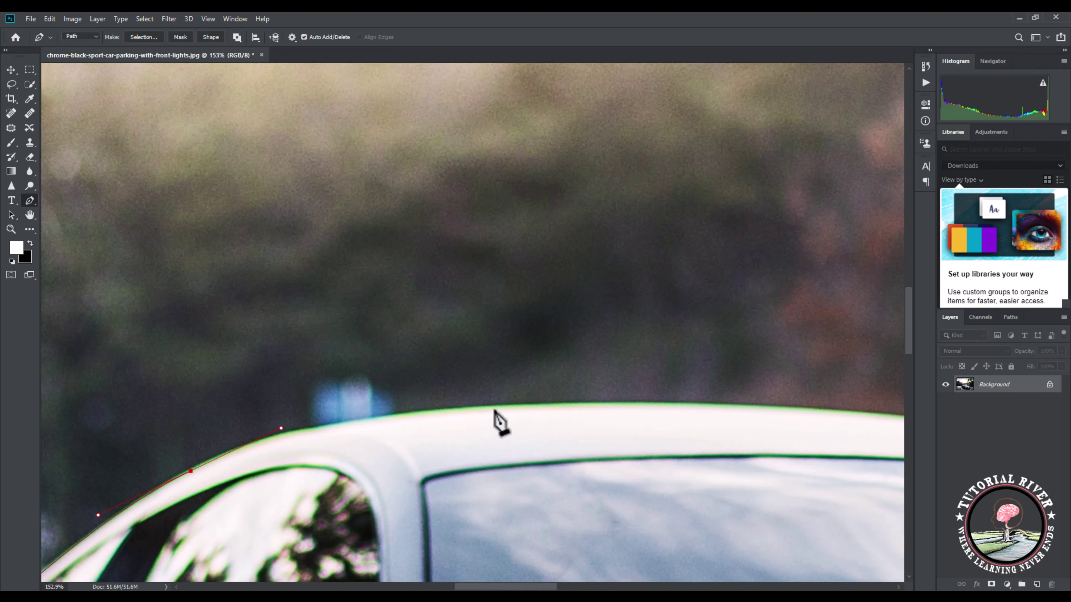
{"action": "mouse_move", "coordinate": [510, 405]}
{"action": "left_mouse_down"}
{"action": "mouse_move", "coordinate": [672, 393]}
{"action": "mouse_move", "coordinate": [318, 498]}
{"action": "mouse_move", "coordinate": [213, 409]}
{"action": "left_mouse_up"}
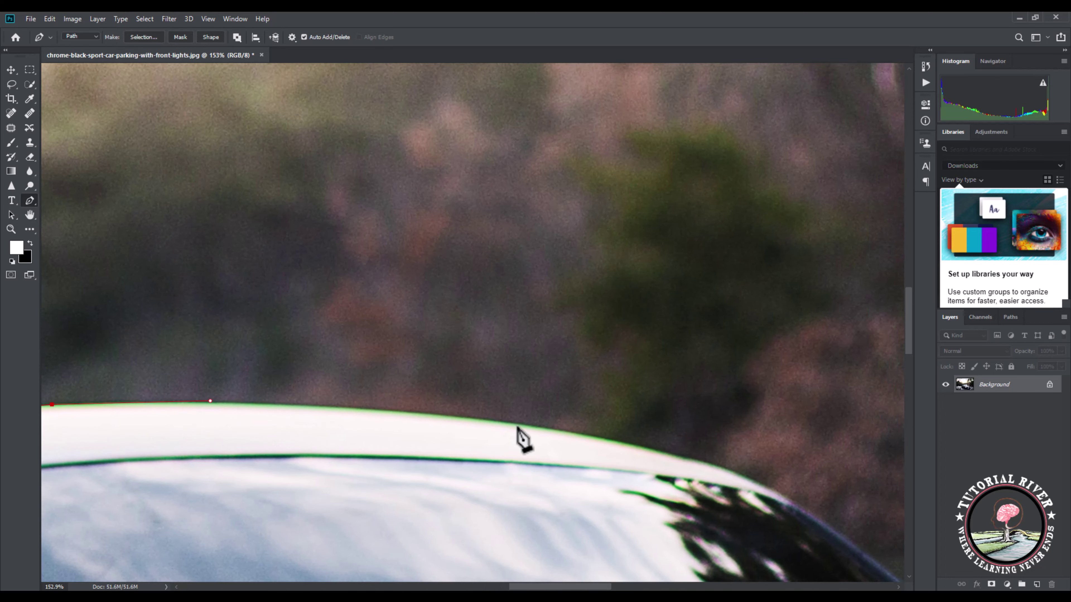
{"action": "left_click_drag", "start_coordinate": [522, 427], "coordinate": [591, 438]}
{"action": "scroll", "coordinate": [490, 445], "scroll_direction": "down", "scroll_amount": 2}
{"action": "left_click_drag", "start_coordinate": [490, 444], "coordinate": [318, 382]}
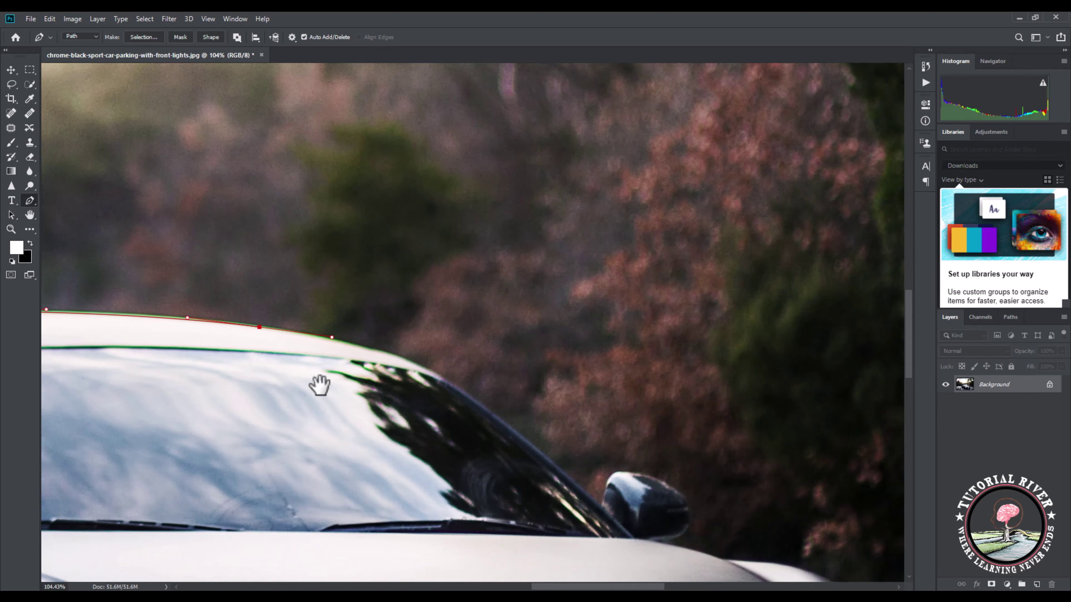
Trace down the windshield pillar, over the side mirror, and onto the hood edge.
{"action": "left_click", "coordinate": [405, 330]}
{"action": "left_click_drag", "start_coordinate": [457, 368], "coordinate": [485, 396]}
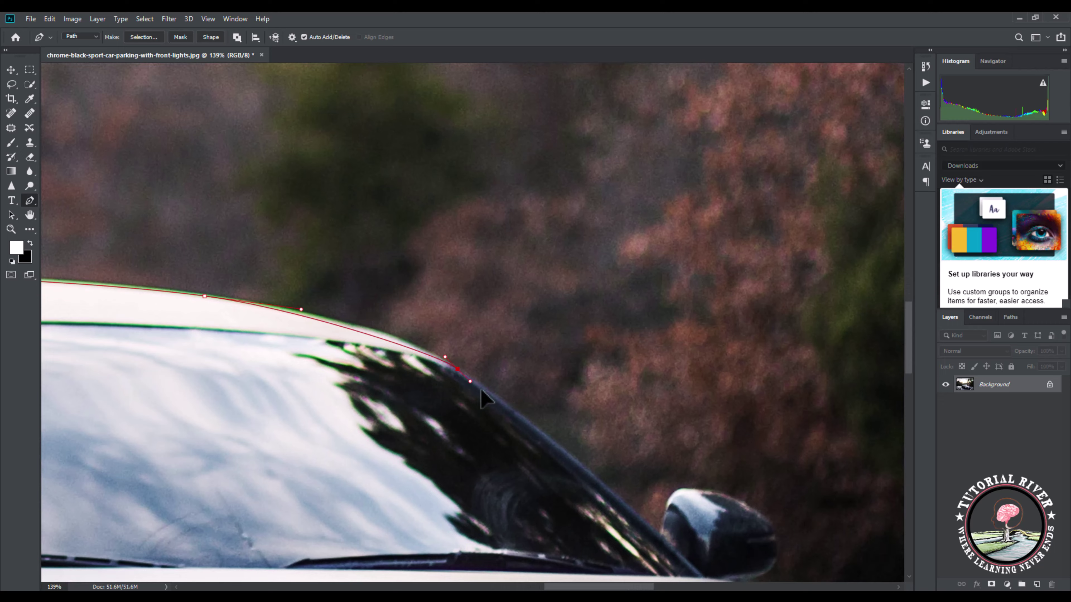
{"action": "left_click", "coordinate": [509, 407]}
{"action": "left_click_drag", "start_coordinate": [379, 380], "coordinate": [139, 244]}
{"action": "scroll", "coordinate": [424, 415], "scroll_direction": "up", "scroll_amount": 2}
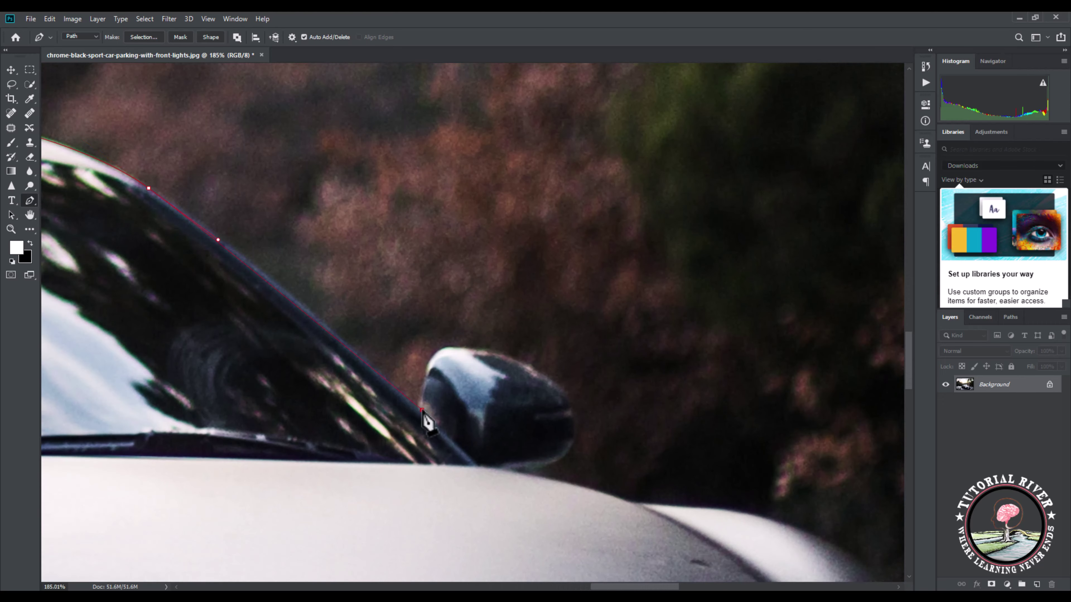
{"action": "scroll", "coordinate": [426, 420], "scroll_direction": "up", "scroll_amount": 2}
{"action": "left_click_drag", "start_coordinate": [442, 332], "coordinate": [466, 325]}
{"action": "left_click_drag", "start_coordinate": [352, 360], "coordinate": [119, 325]}
{"action": "key", "text": "ctrl+z"}
{"action": "left_click_drag", "start_coordinate": [245, 293], "coordinate": [321, 307]}
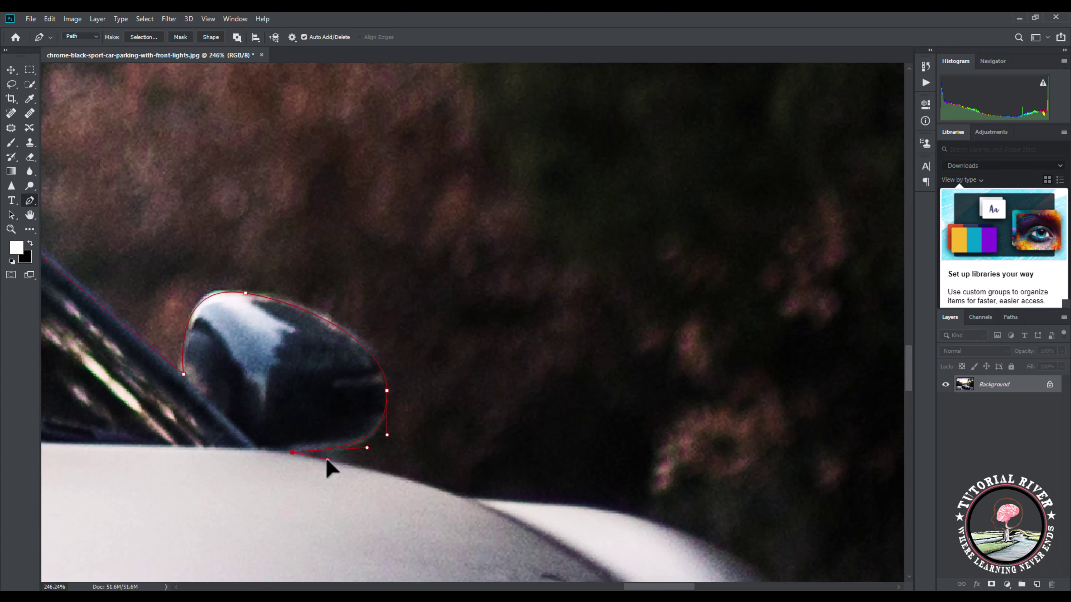
{"action": "left_click_drag", "start_coordinate": [327, 460], "coordinate": [170, 336]}
{"action": "left_click_drag", "start_coordinate": [313, 377], "coordinate": [325, 384]}
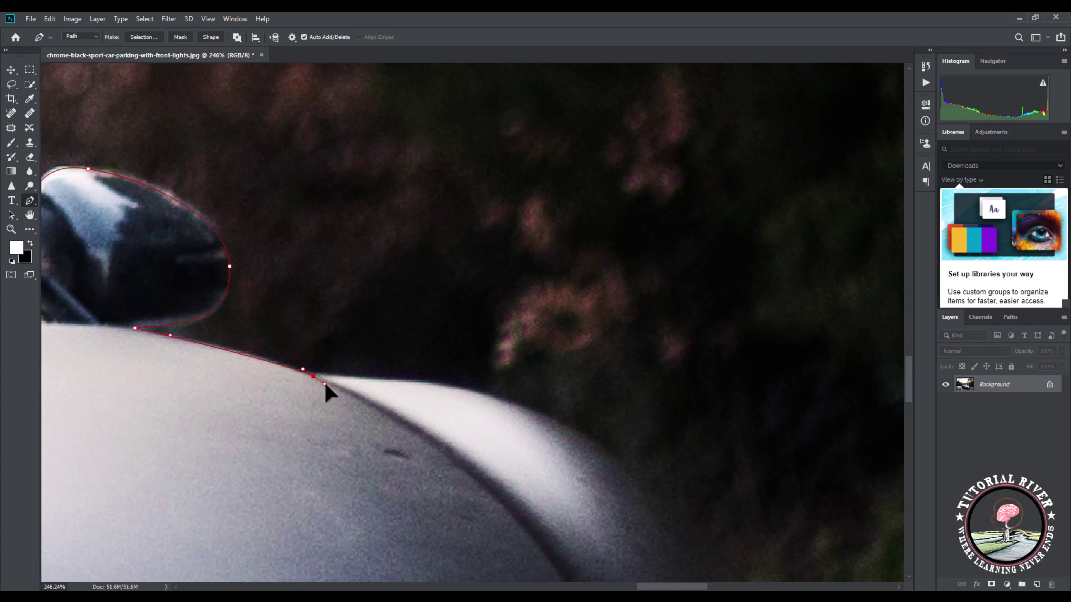
{"action": "scroll", "coordinate": [333, 380], "scroll_direction": "down", "scroll_amount": 4}
Curve the path down the front fender and around the bumper's bottom corner.
{"action": "scroll", "coordinate": [502, 444], "scroll_direction": "up", "scroll_amount": 2}
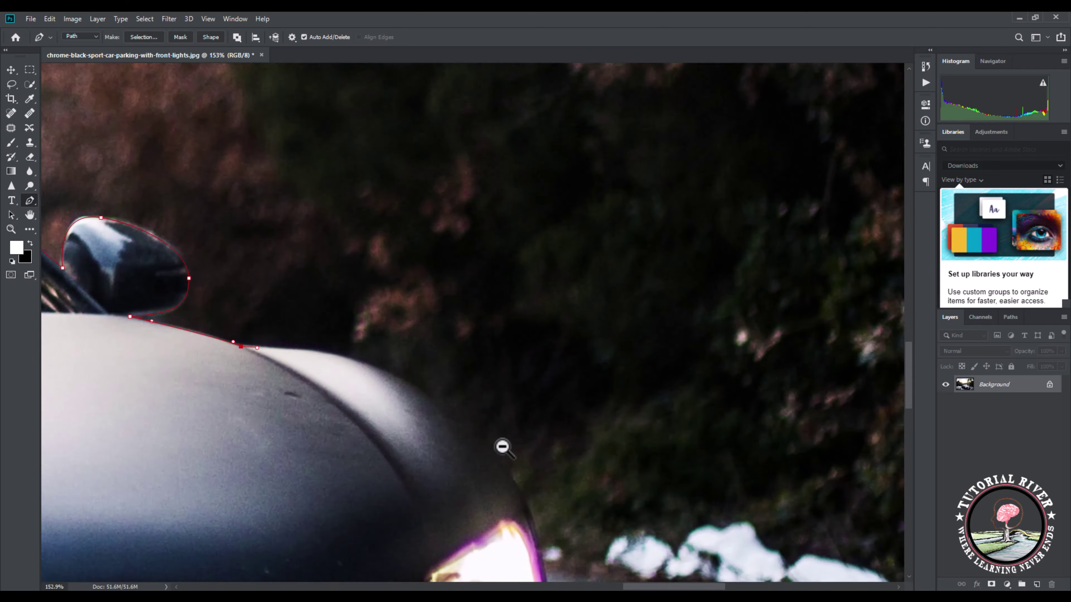
{"action": "scroll", "coordinate": [463, 439], "scroll_direction": "up", "scroll_amount": 1}
{"action": "mouse_move", "coordinate": [459, 425]}
{"action": "left_mouse_down"}
{"action": "mouse_move", "coordinate": [563, 535]}
{"action": "mouse_move", "coordinate": [456, 261]}
{"action": "left_mouse_up"}
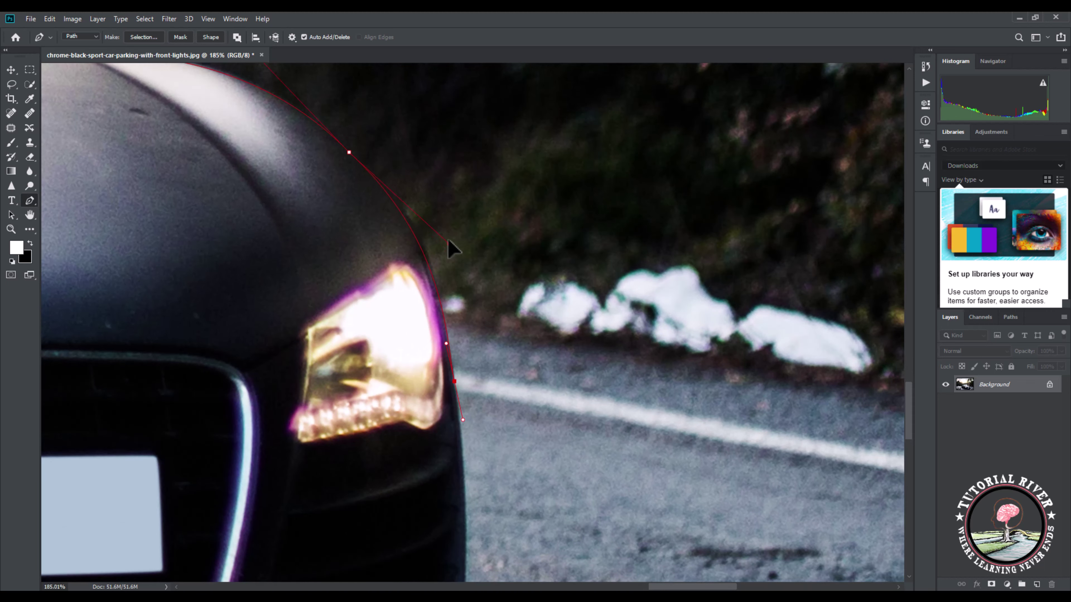
{"action": "scroll", "coordinate": [461, 371], "scroll_direction": "down", "scroll_amount": 3}
{"action": "scroll", "coordinate": [471, 407], "scroll_direction": "up", "scroll_amount": 3}
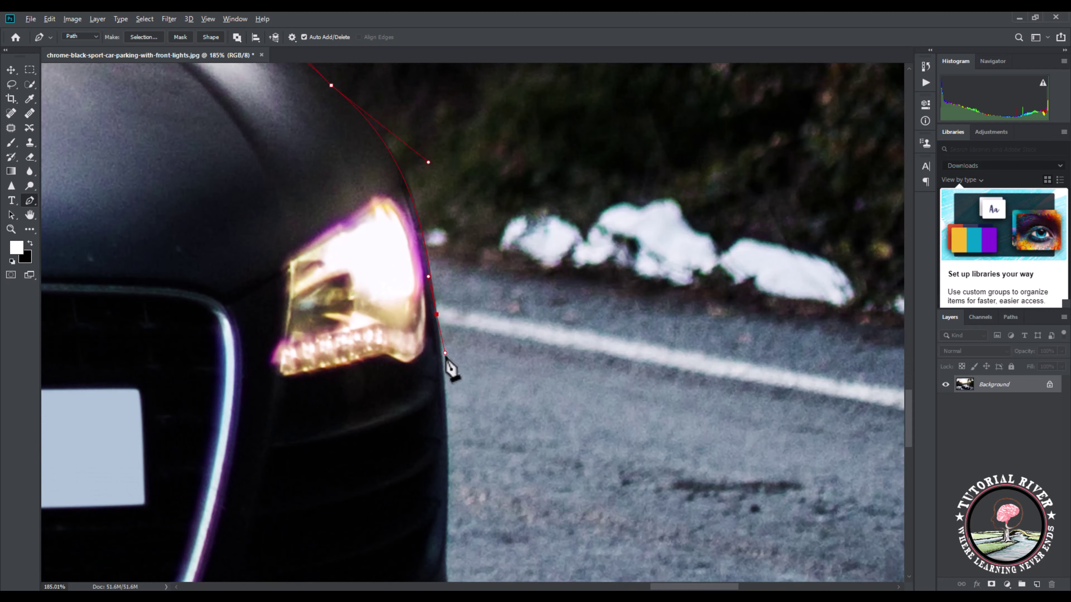
{"action": "scroll", "coordinate": [439, 354], "scroll_direction": "down", "scroll_amount": 3}
{"action": "scroll", "coordinate": [438, 373], "scroll_direction": "up", "scroll_amount": 3}
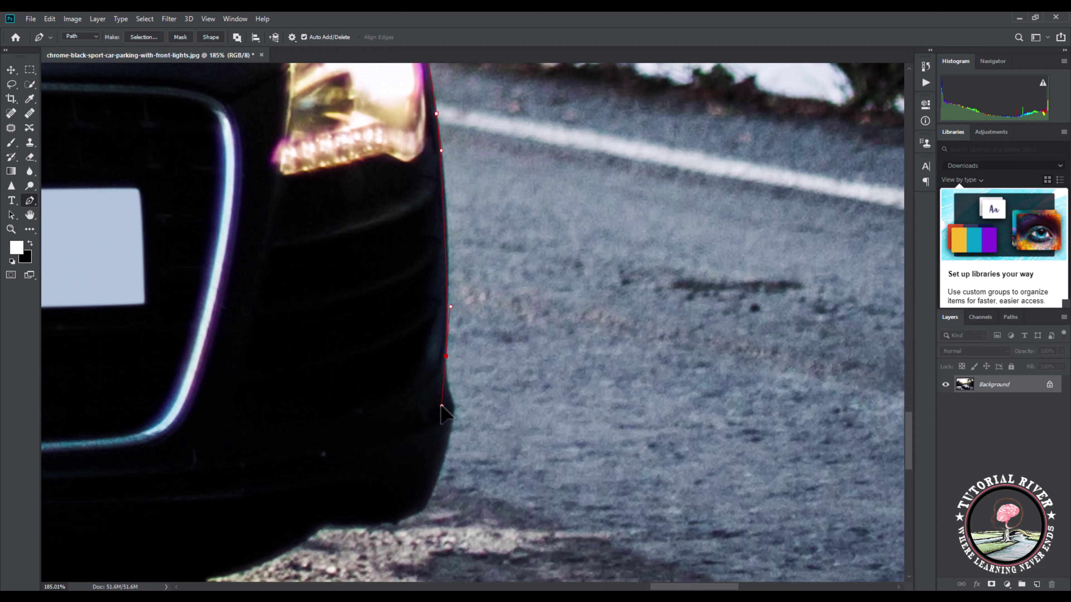
{"action": "scroll", "coordinate": [450, 399], "scroll_direction": "up", "scroll_amount": 2}
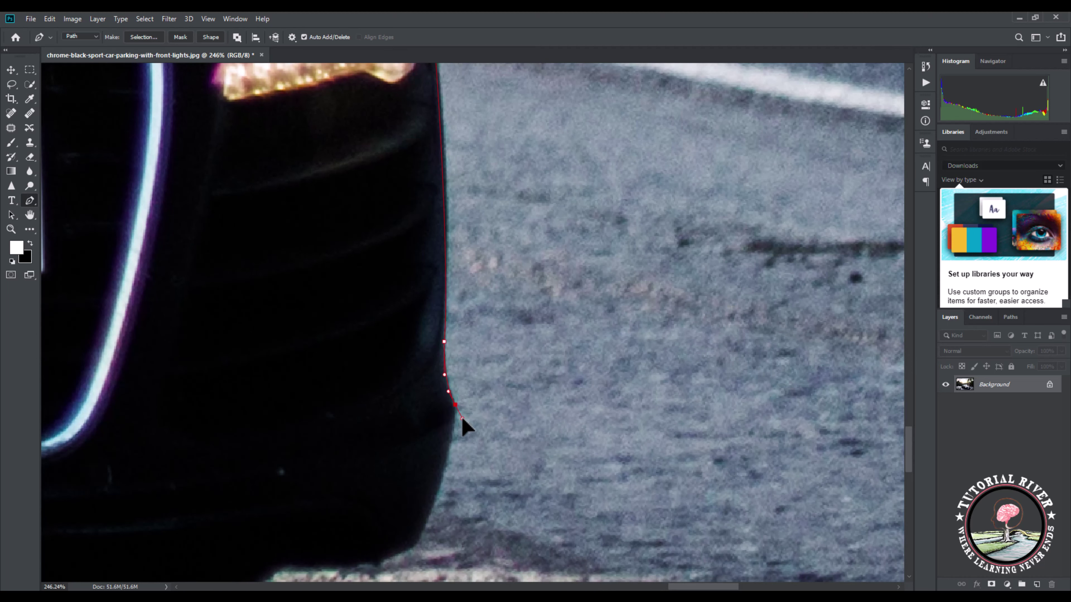
{"action": "scroll", "coordinate": [452, 422], "scroll_direction": "down", "scroll_amount": 2}
{"action": "scroll", "coordinate": [447, 434], "scroll_direction": "down", "scroll_amount": 1}
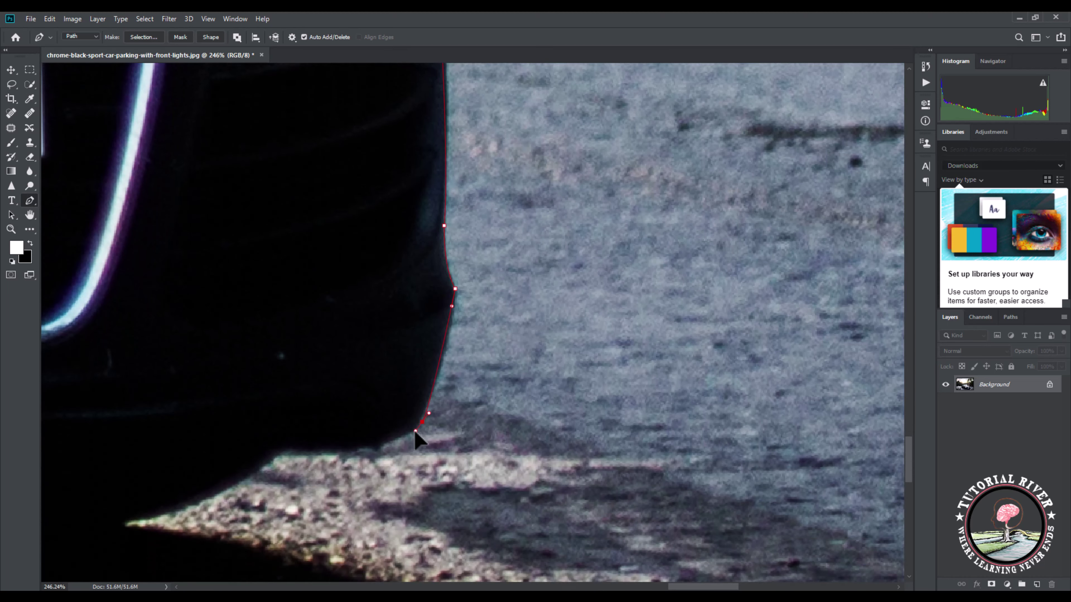
{"action": "left_click", "coordinate": [391, 471]}
{"action": "left_click_drag", "start_coordinate": [334, 445], "coordinate": [318, 447]}
{"action": "left_click_drag", "start_coordinate": [225, 508], "coordinate": [497, 326]}
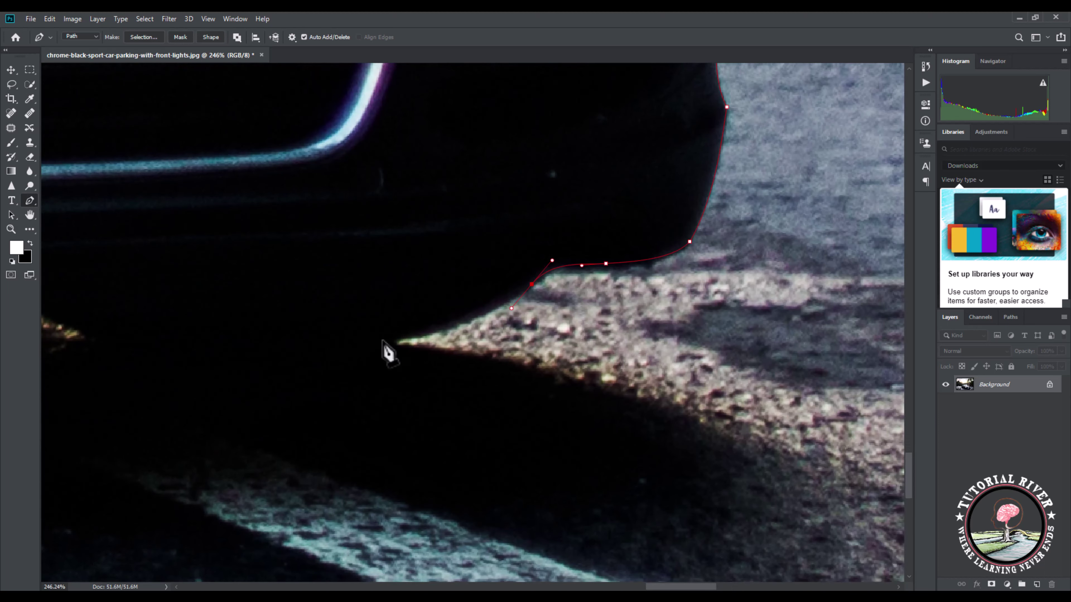
{"action": "left_click_drag", "start_coordinate": [381, 340], "coordinate": [343, 350]}
Trace the lower bumper, under the front wheel and side skirt, and close the path at the rear tyre.
{"action": "scroll", "coordinate": [259, 369], "scroll_direction": "down", "scroll_amount": 5, "text": "alt"}
{"action": "left_click_drag", "start_coordinate": [267, 377], "coordinate": [510, 378]}
{"action": "scroll", "coordinate": [394, 354], "scroll_direction": "up", "scroll_amount": 3, "text": "alt"}
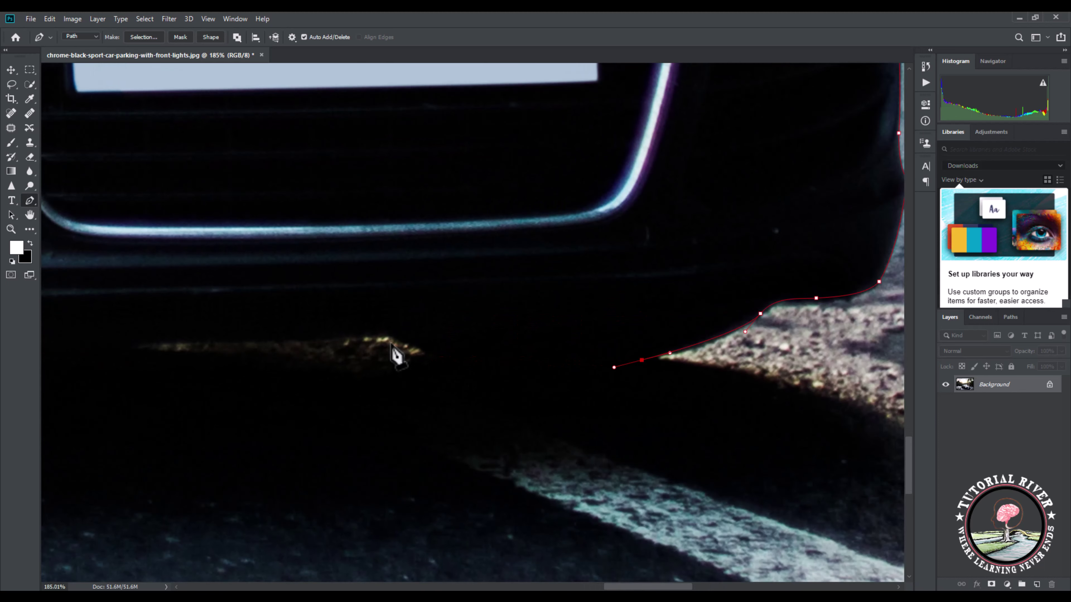
{"action": "left_click_drag", "start_coordinate": [389, 334], "coordinate": [272, 282]}
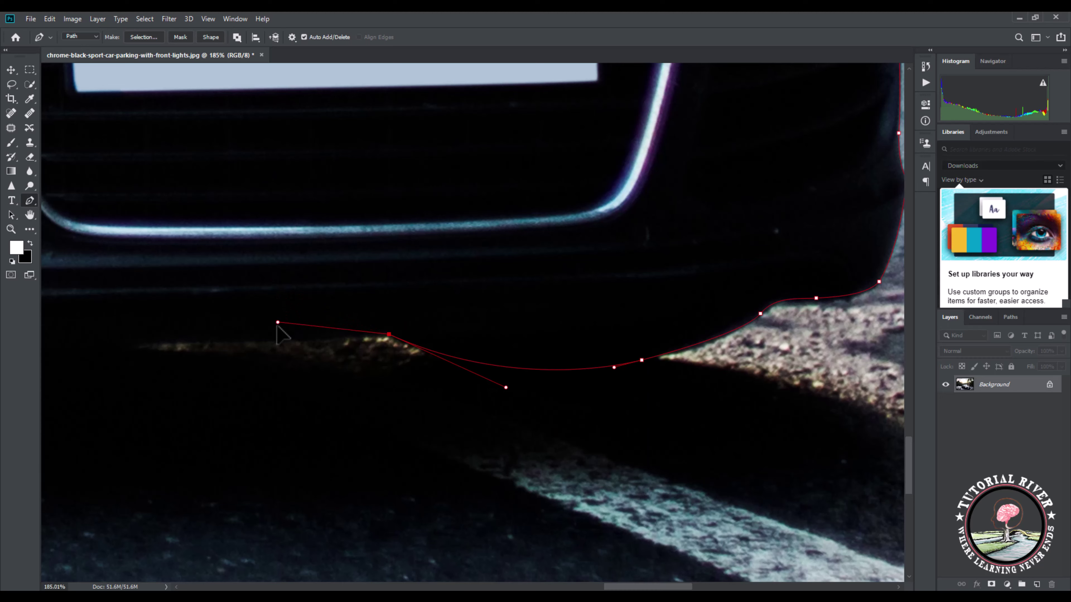
{"action": "scroll", "coordinate": [276, 347], "scroll_direction": "down", "scroll_amount": 5, "text": "alt"}
{"action": "left_click_drag", "start_coordinate": [239, 383], "coordinate": [650, 371]}
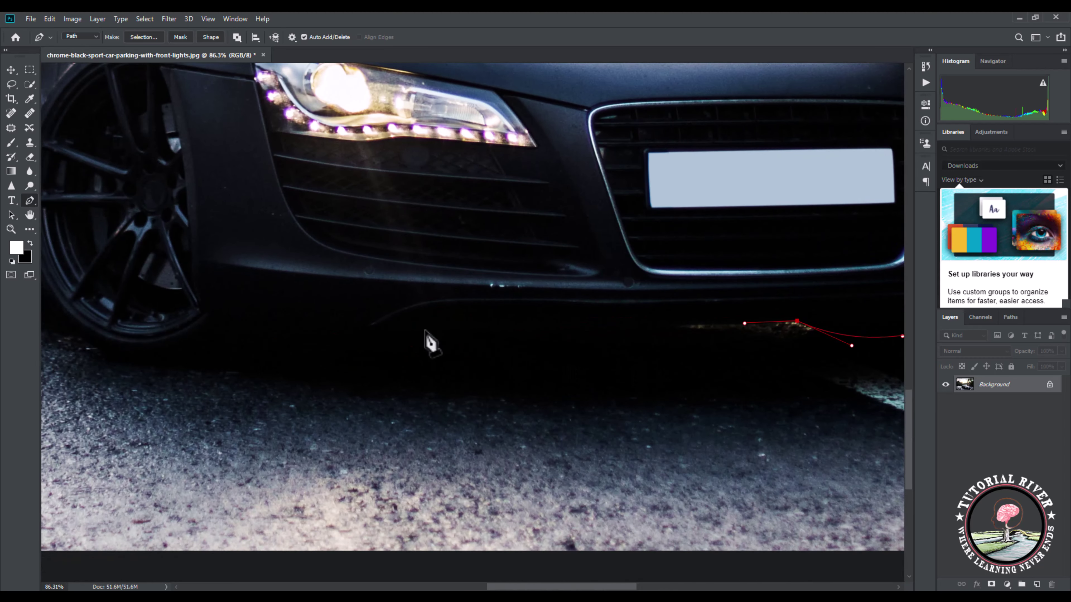
{"action": "left_click_drag", "start_coordinate": [355, 323], "coordinate": [295, 315]}
{"action": "scroll", "coordinate": [297, 316], "scroll_direction": "up", "scroll_amount": 3, "text": "alt"}
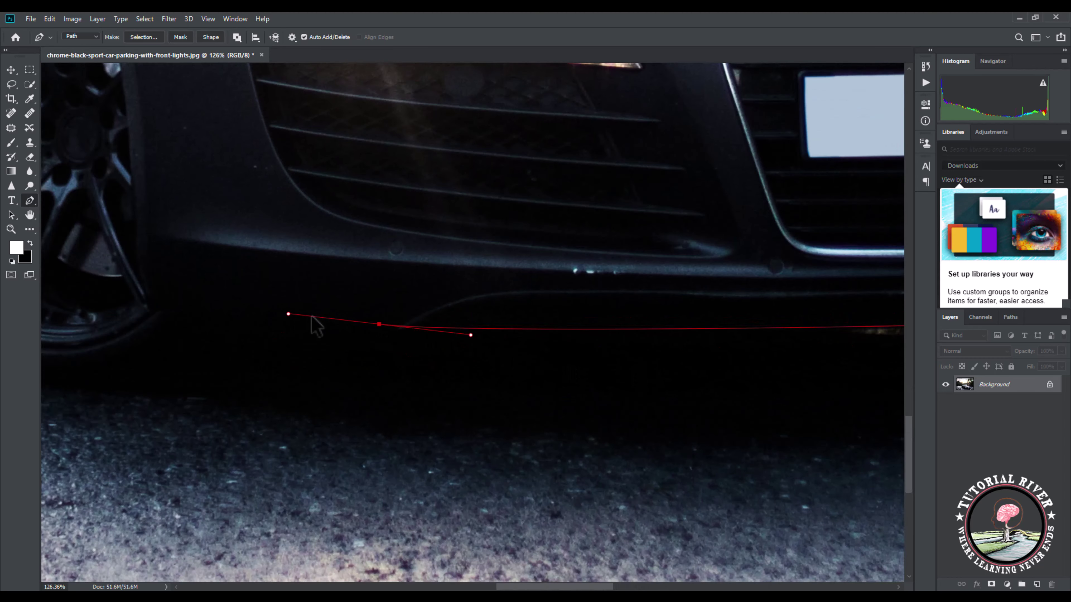
{"action": "mouse_move", "coordinate": [481, 382]}
{"action": "left_mouse_down"}
{"action": "mouse_move", "coordinate": [354, 376]}
{"action": "mouse_move", "coordinate": [599, 405]}
{"action": "left_mouse_up"}
{"action": "scroll", "coordinate": [442, 390], "scroll_direction": "left", "scroll_amount": 6}
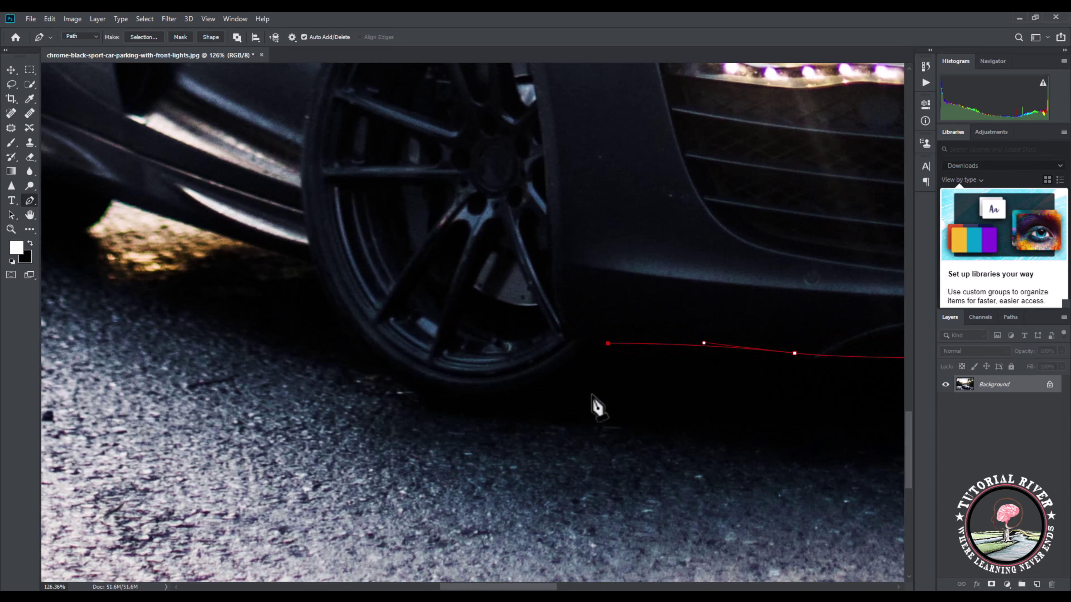
{"action": "left_click", "coordinate": [627, 342]}
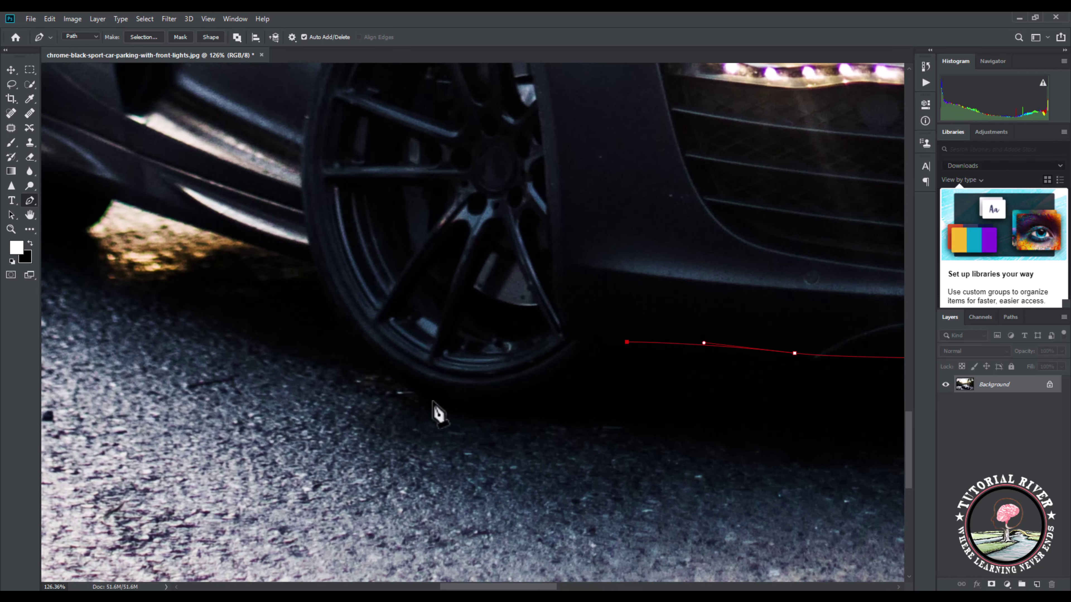
{"action": "left_click_drag", "start_coordinate": [419, 392], "coordinate": [261, 340]}
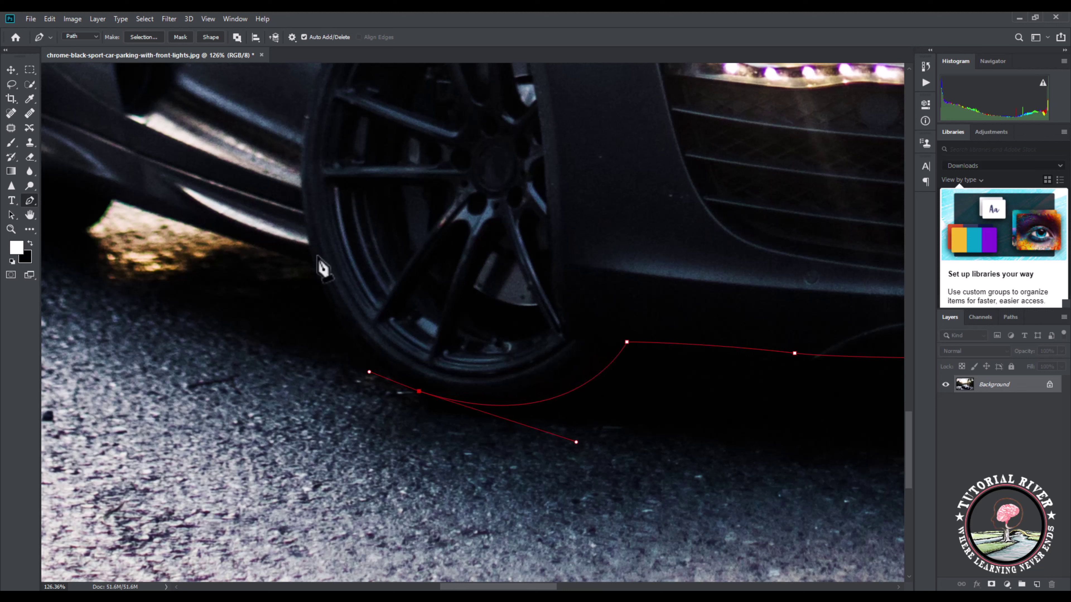
{"action": "left_click_drag", "start_coordinate": [314, 261], "coordinate": [293, 198]}
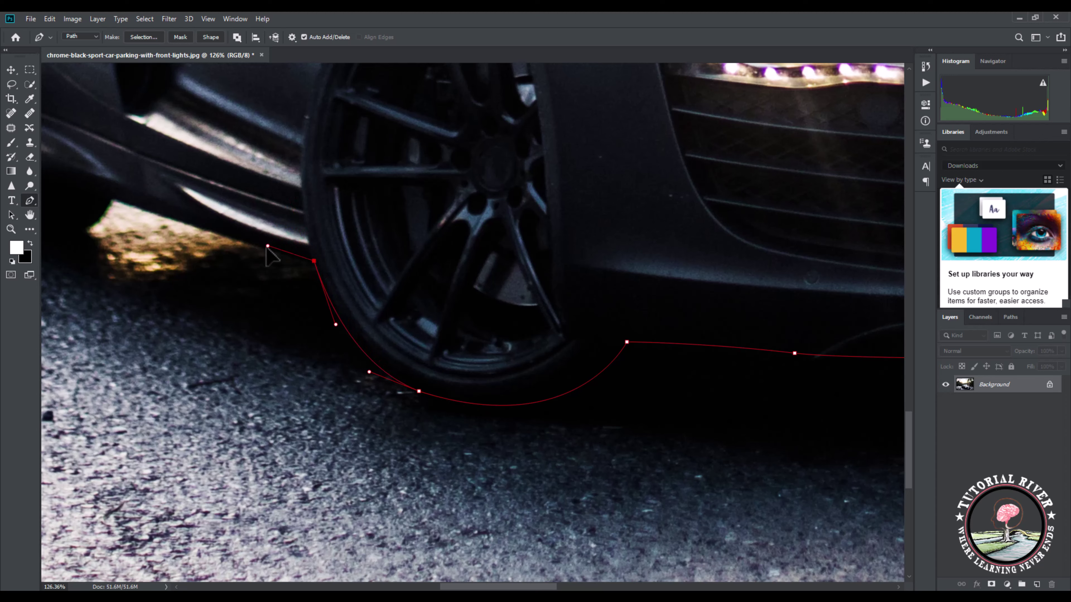
{"action": "left_click_drag", "start_coordinate": [241, 255], "coordinate": [530, 330]}
{"action": "scroll", "coordinate": [425, 275], "scroll_direction": "up", "scroll_amount": 3}
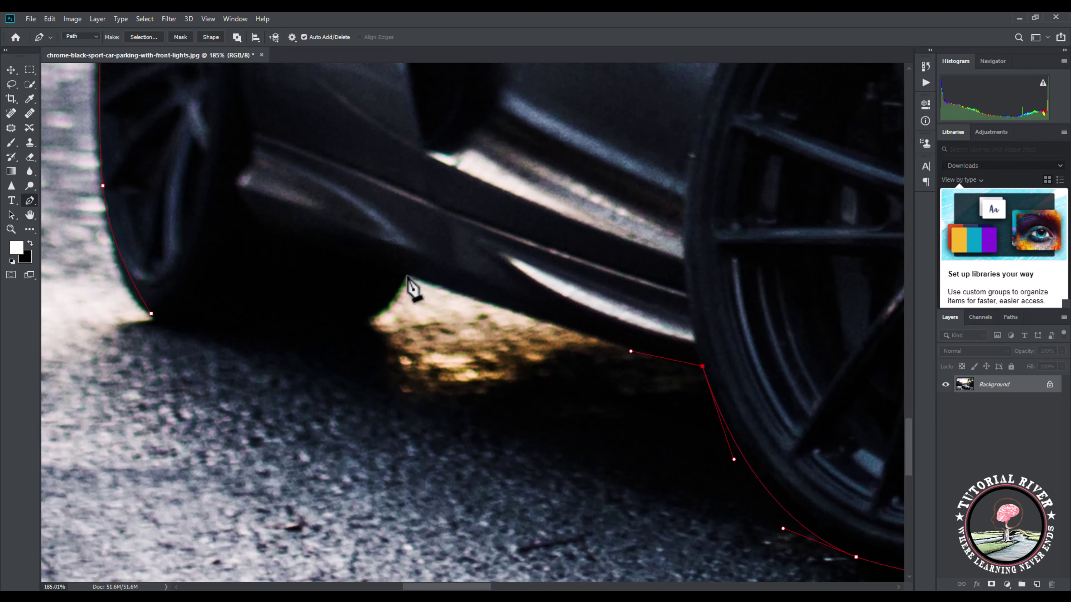
{"action": "left_click", "coordinate": [405, 273]}
{"action": "left_click_drag", "start_coordinate": [296, 327], "coordinate": [200, 315]}
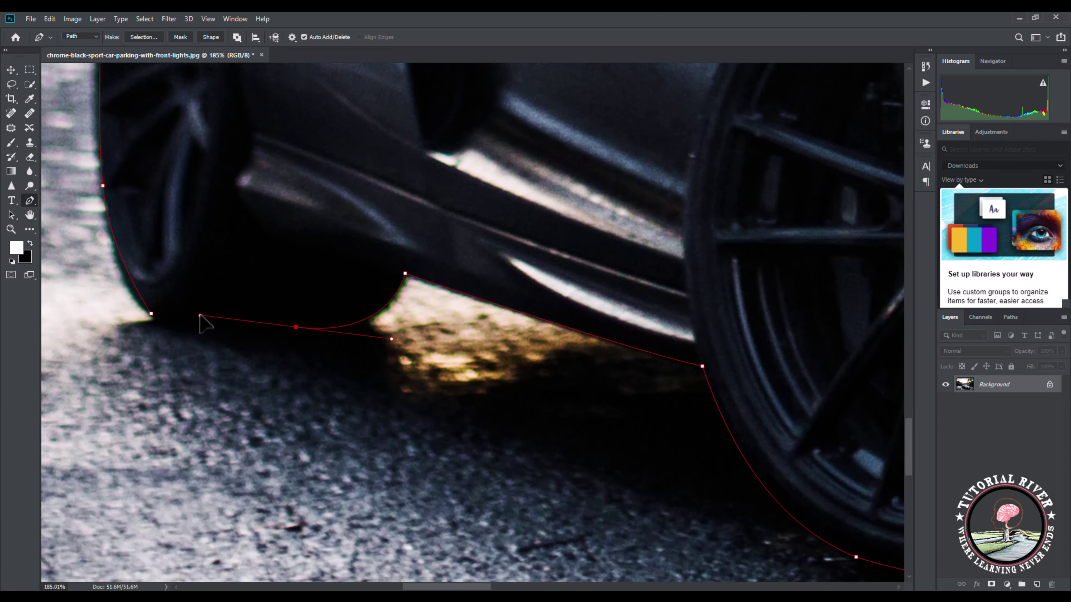
{"action": "left_click", "coordinate": [151, 314]}
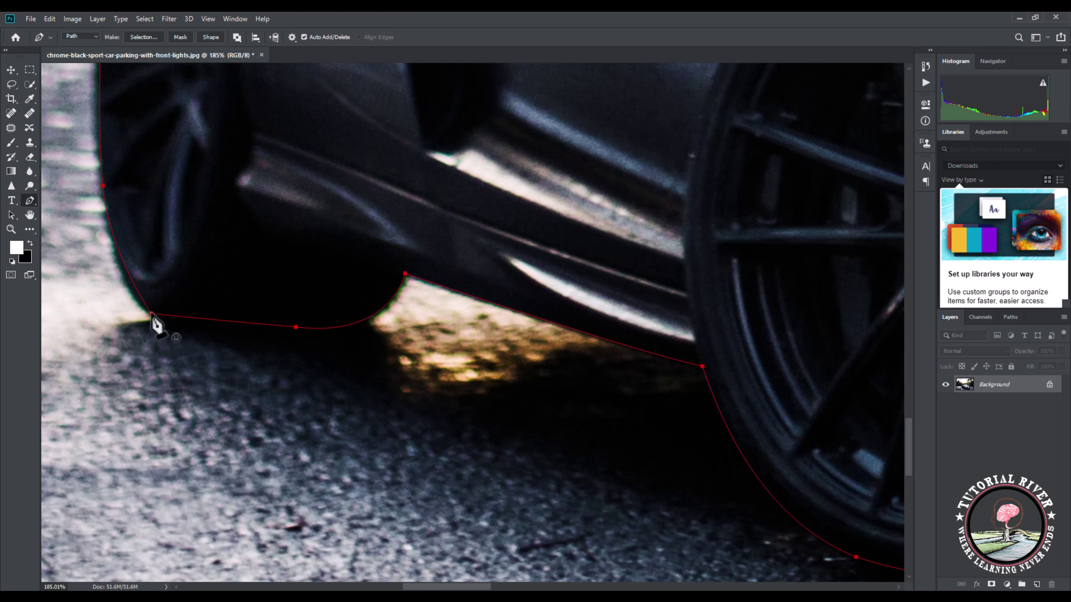
Convert the path into a feathered selection and copy the car onto its own layer.
{"action": "key", "text": "ctrl+Return"}
{"action": "key", "text": "ctrl+0"}
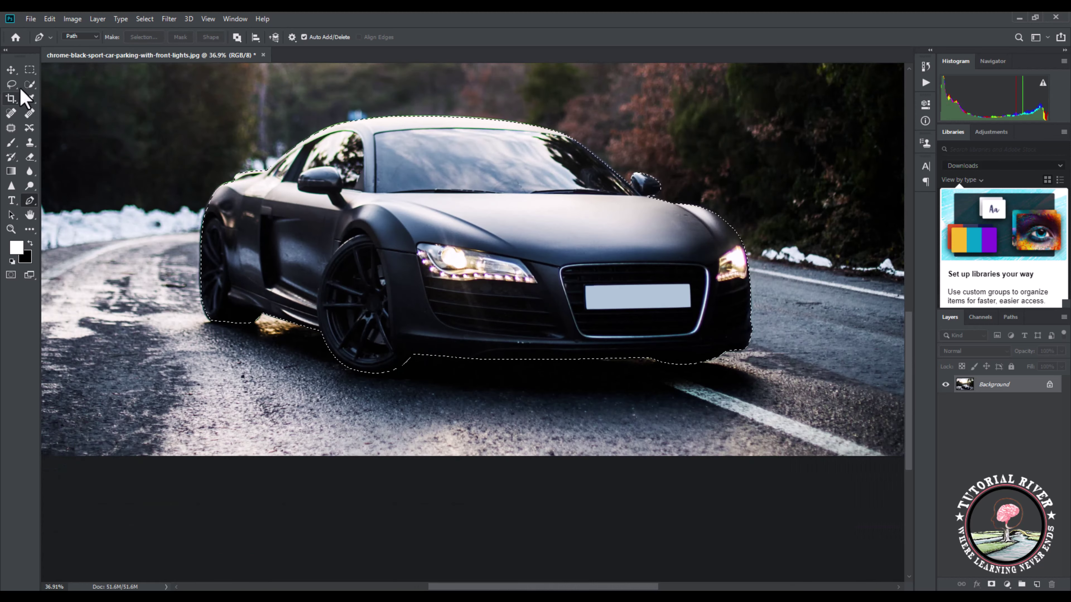
{"action": "left_click", "coordinate": [29, 84]}
{"action": "right_click", "coordinate": [296, 225]}
{"action": "left_click", "coordinate": [312, 251]}
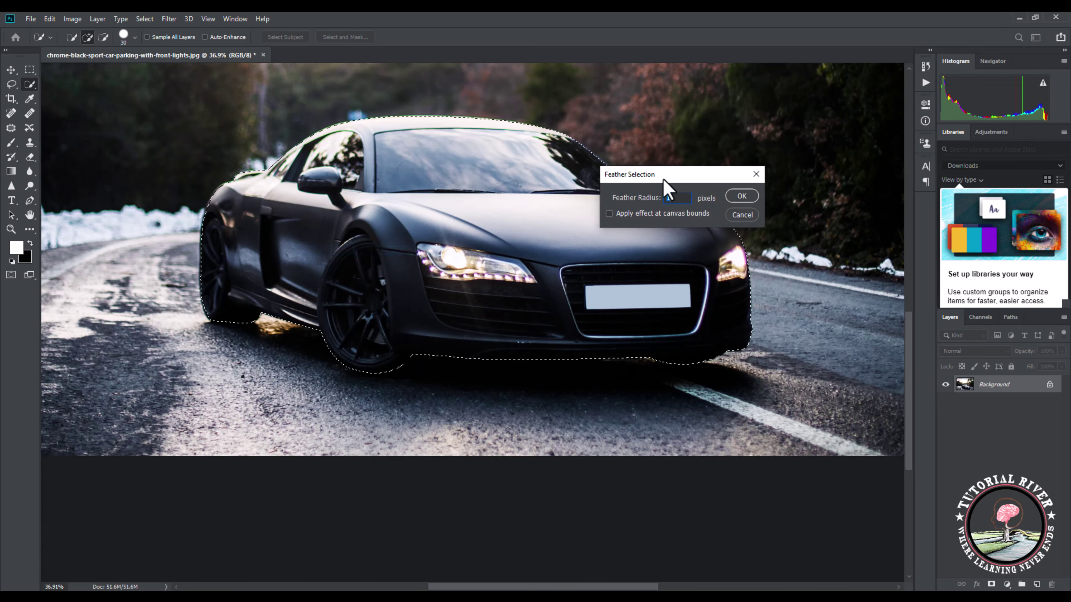
{"action": "left_click", "coordinate": [741, 196]}
{"action": "key", "text": "ctrl+j"}
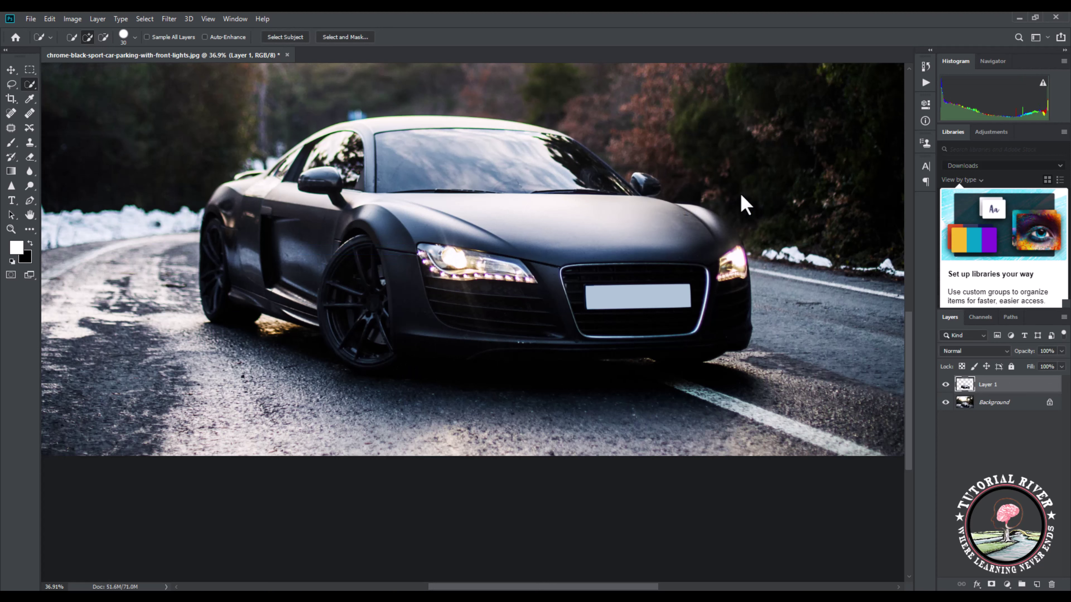
Add a new layer above the original photo and fill it with white.
{"action": "left_click", "coordinate": [1016, 405]}
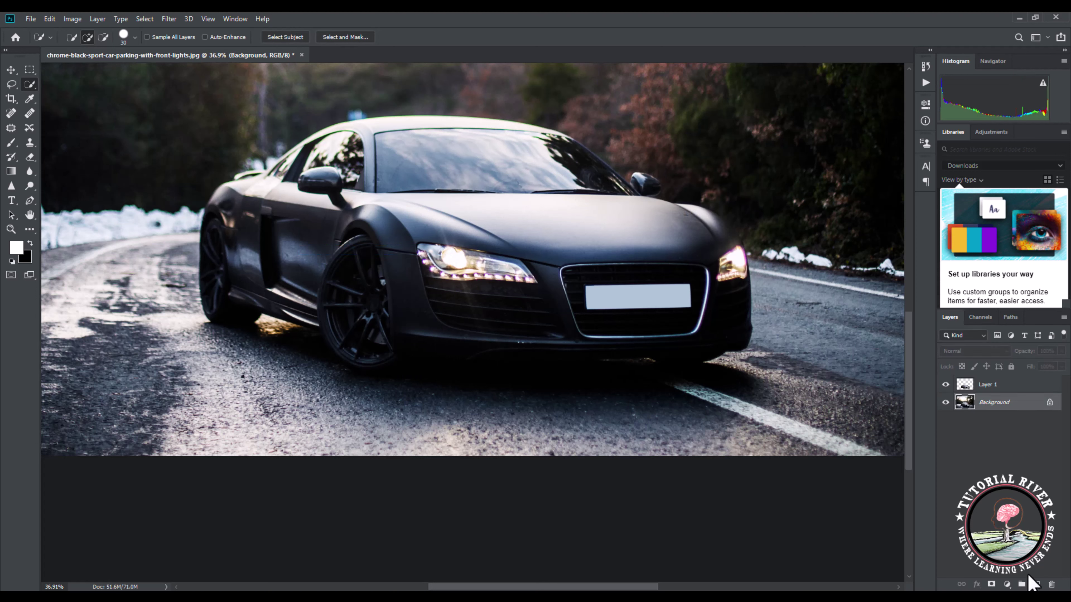
{"action": "left_click", "coordinate": [1036, 584]}
{"action": "key", "text": "ctrl+BackSpace"}
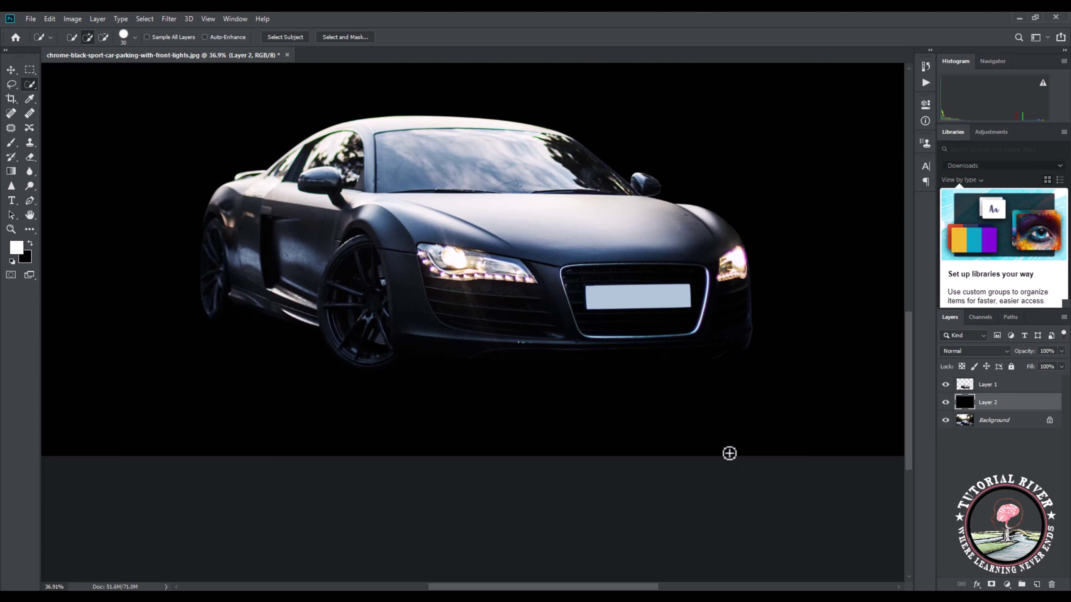
{"action": "key", "text": "x"}
{"action": "key", "text": "ctrl+BackSpace"}
{"action": "scroll", "coordinate": [602, 421], "scroll_direction": "down", "scroll_amount": 3}
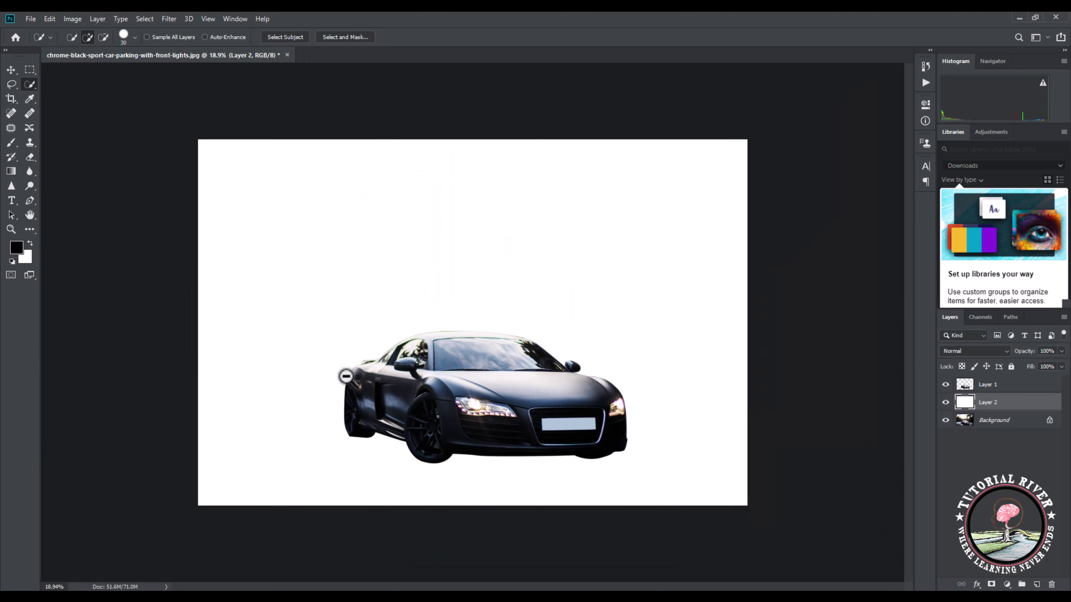
{"action": "scroll", "coordinate": [849, 394], "scroll_direction": "up", "scroll_amount": 1}
Move the car layer up slightly and enlarge it to about 132%.
{"action": "key", "text": "alt+bracketright"}
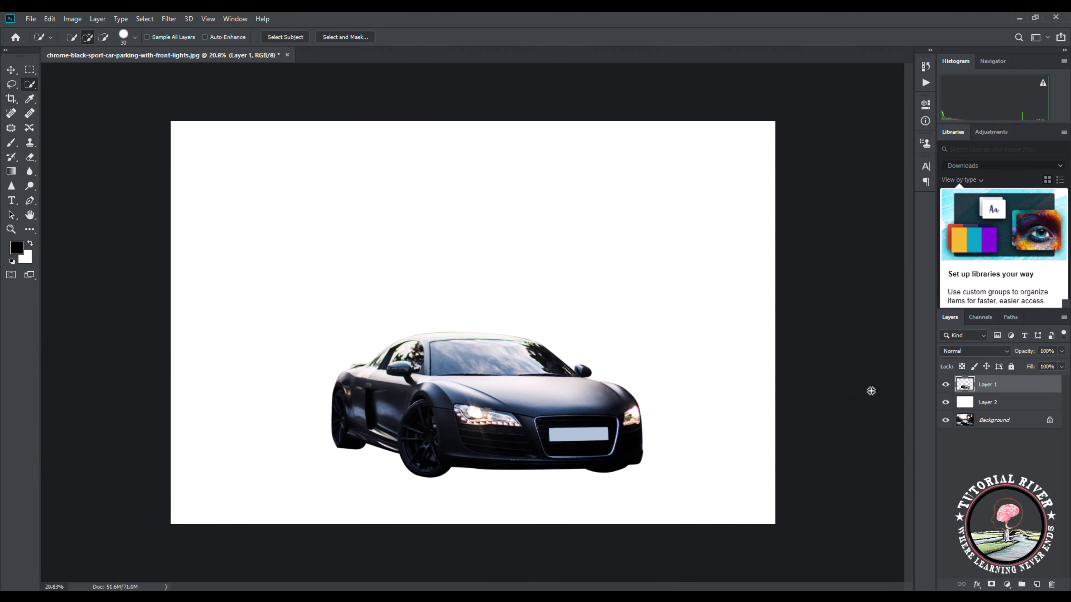
{"action": "left_click", "coordinate": [10, 69]}
{"action": "left_click_drag", "start_coordinate": [451, 407], "coordinate": [427, 293]}
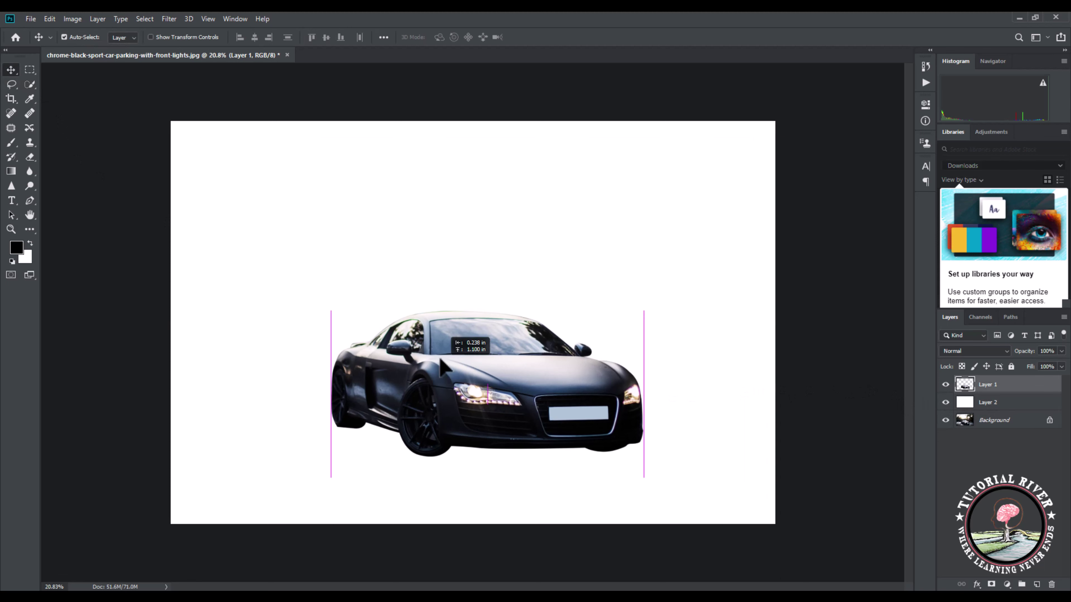
{"action": "key", "text": "ctrl+t"}
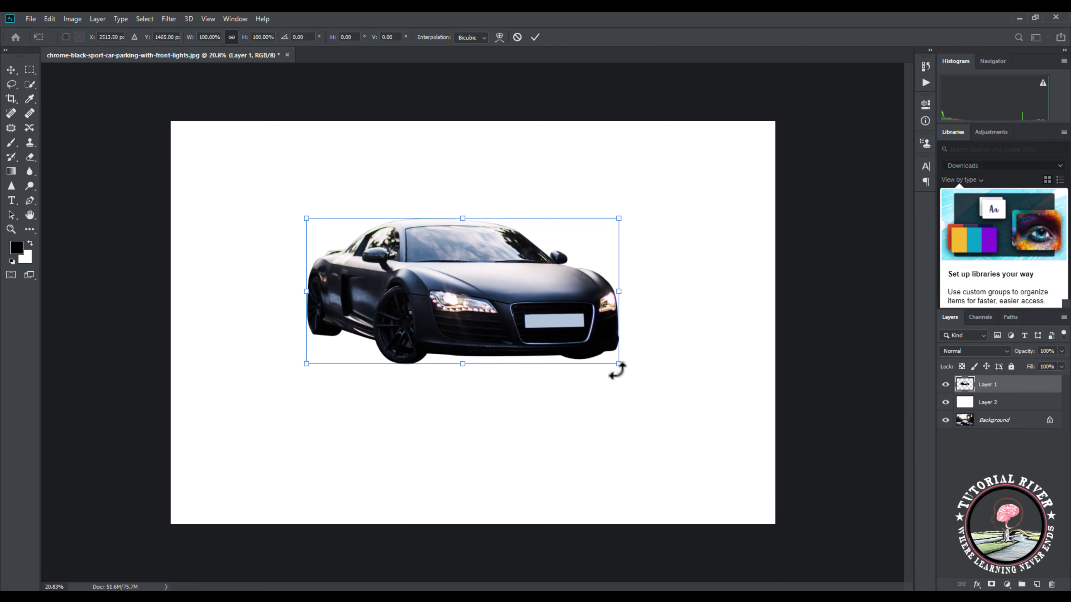
{"action": "left_click_drag", "start_coordinate": [619, 364], "coordinate": [688, 402]}
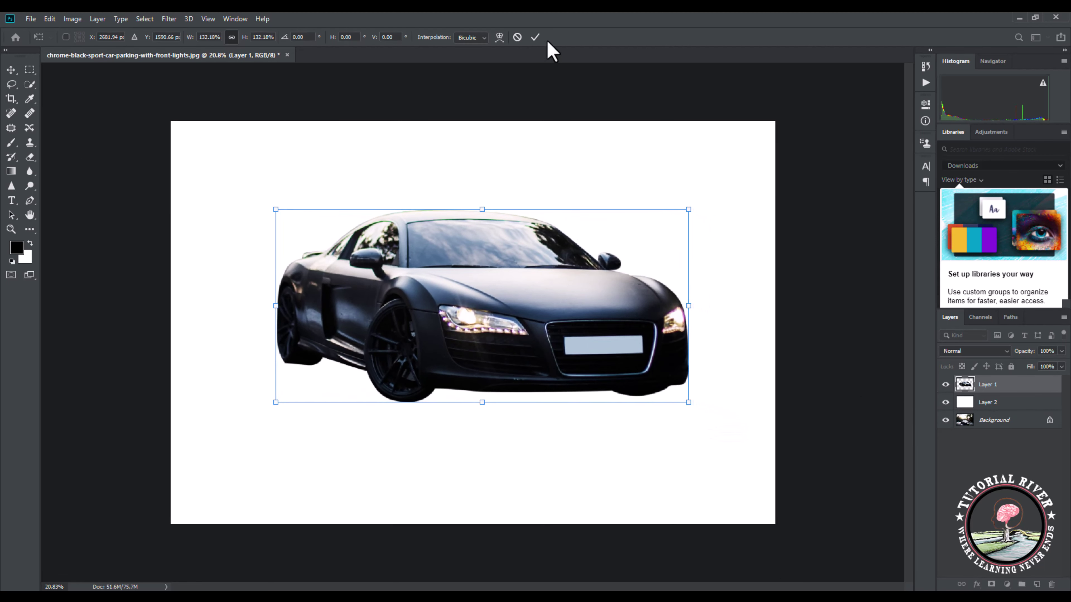
{"action": "left_click", "coordinate": [534, 37]}
{"action": "scroll", "coordinate": [323, 384], "scroll_direction": "up", "scroll_amount": 3}
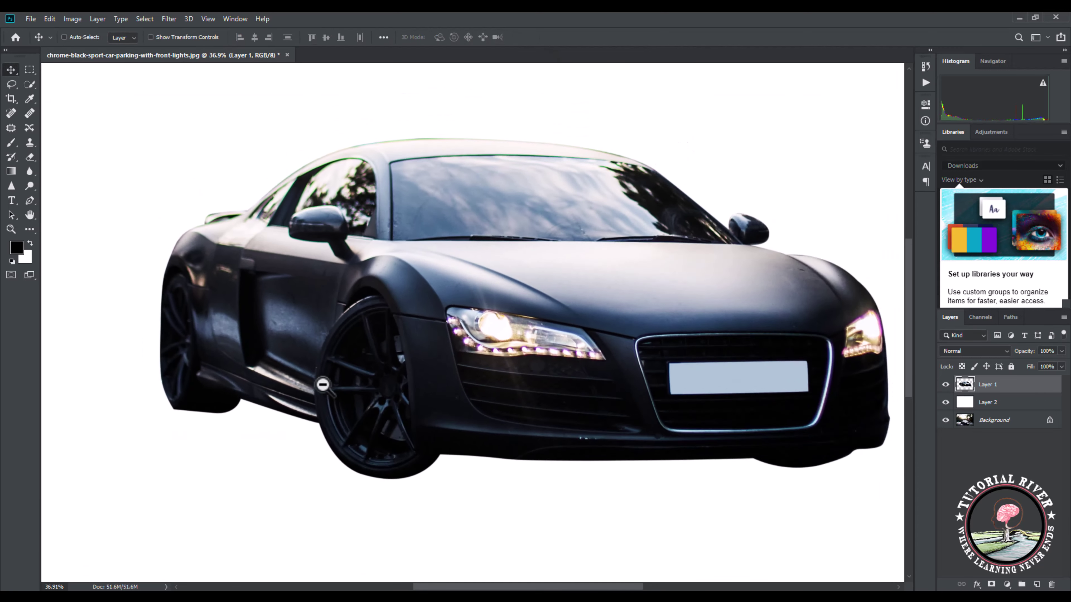
Outline the squared-off corner below the rear tyre with the Pen and turn it into a selection.
{"action": "scroll", "coordinate": [229, 461], "scroll_direction": "up", "scroll_amount": 3}
{"action": "scroll", "coordinate": [148, 359], "scroll_direction": "up", "scroll_amount": 3}
{"action": "scroll", "coordinate": [68, 288], "scroll_direction": "up", "scroll_amount": 2}
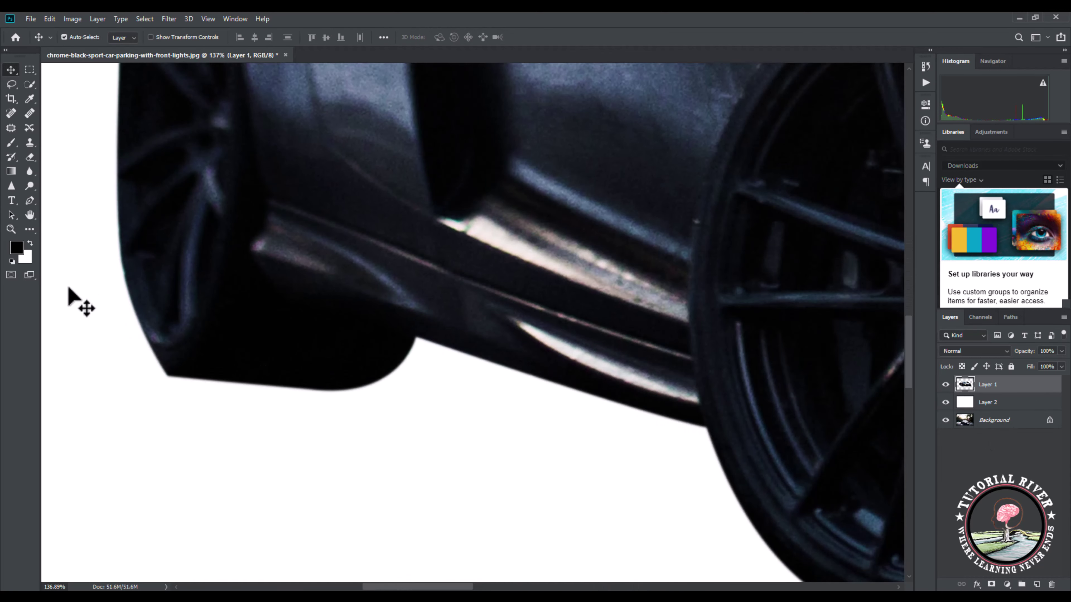
{"action": "left_click", "coordinate": [29, 200]}
{"action": "scroll", "coordinate": [126, 320], "scroll_direction": "up", "scroll_amount": 2}
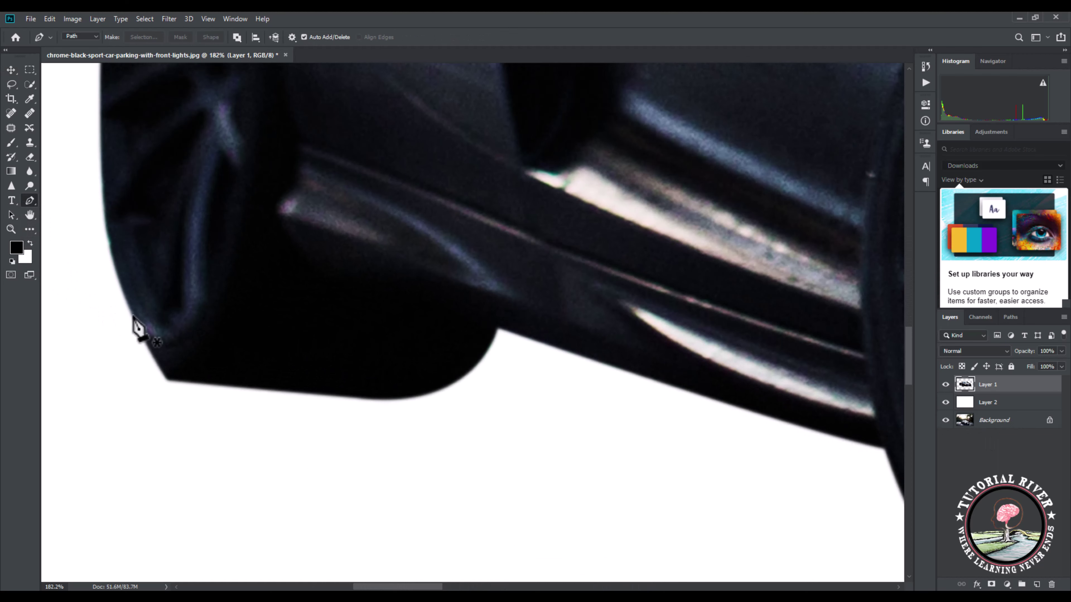
{"action": "left_click", "coordinate": [133, 316]}
{"action": "scroll", "coordinate": [182, 372], "scroll_direction": "up", "scroll_amount": 1}
{"action": "left_click_drag", "start_coordinate": [238, 384], "coordinate": [323, 392]}
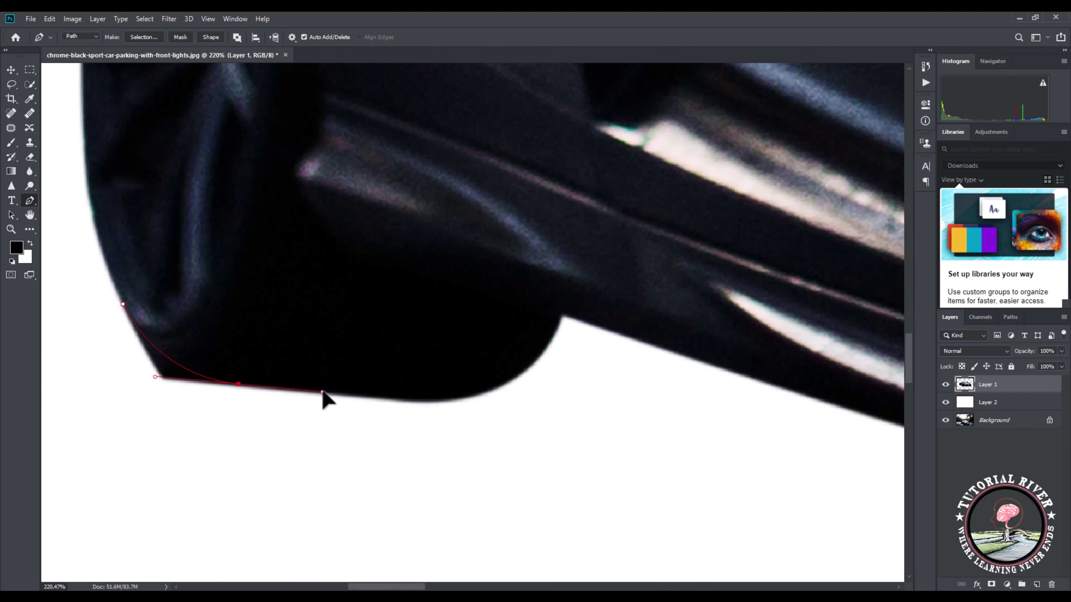
{"action": "left_click", "coordinate": [362, 436]}
{"action": "left_click", "coordinate": [150, 460]}
{"action": "left_click", "coordinate": [112, 405]}
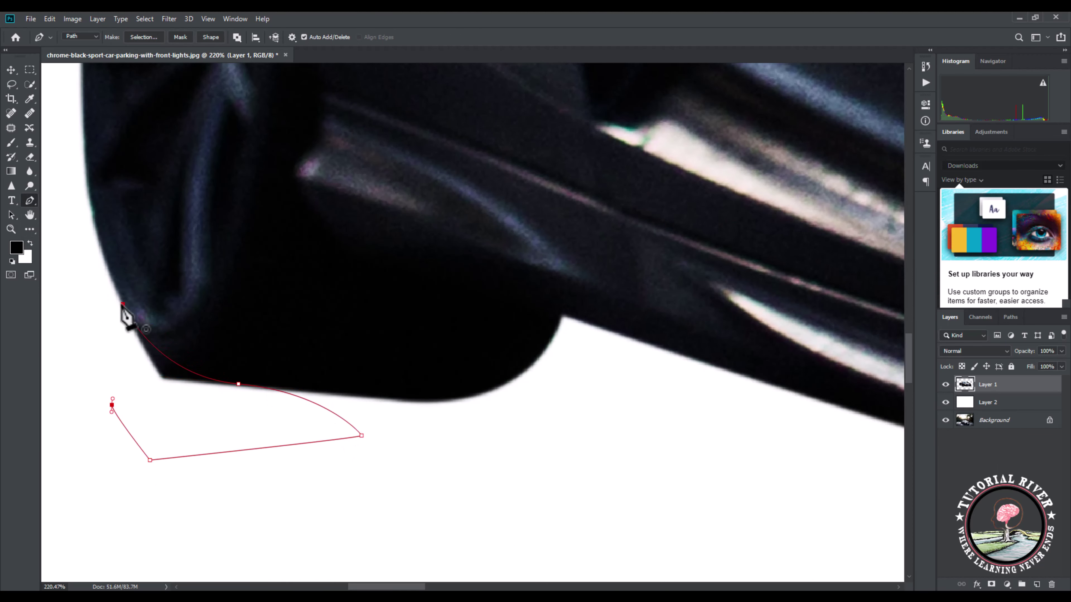
{"action": "left_click", "coordinate": [123, 304]}
{"action": "key", "text": "ctrl+Return"}
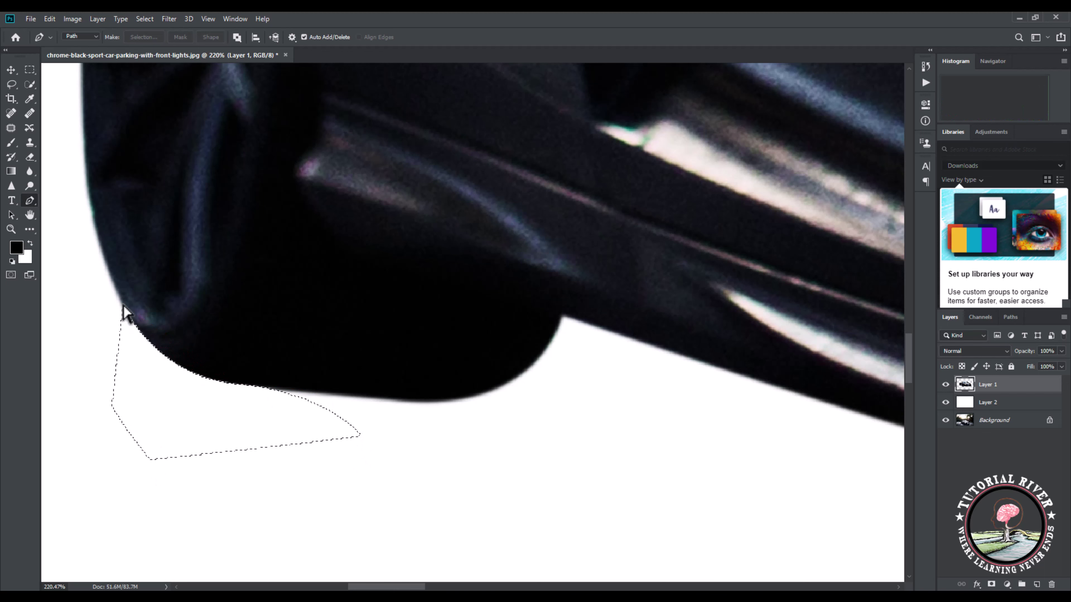
Deselect after trimming and make the white fill layer active.
{"action": "key", "text": "ctrl+d"}
{"action": "scroll", "coordinate": [172, 401], "scroll_direction": "down", "scroll_amount": 5}
{"action": "scroll", "coordinate": [178, 414], "scroll_direction": "down", "scroll_amount": 2}
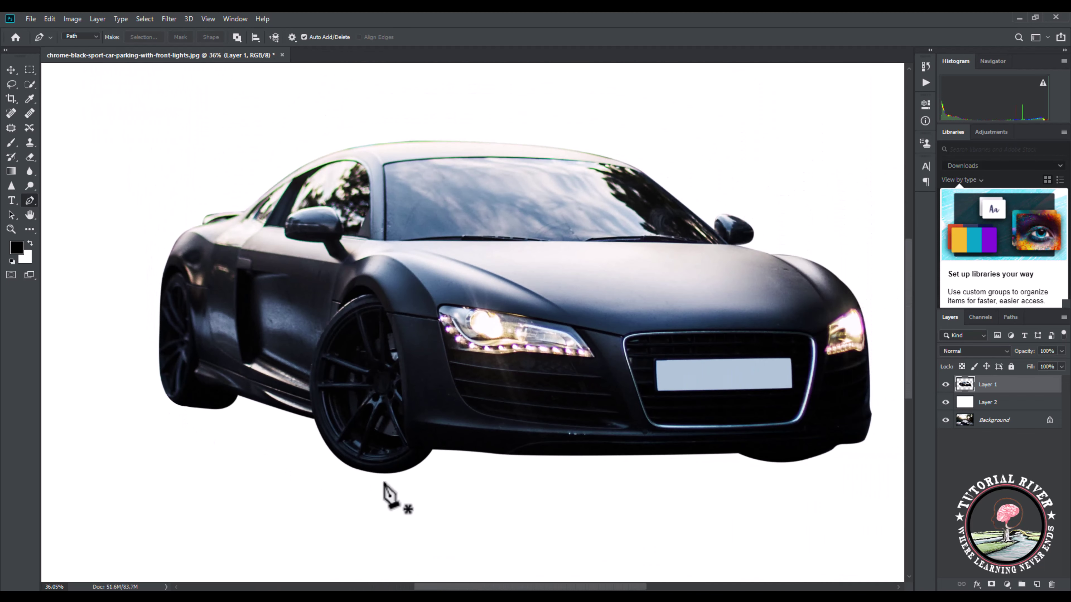
{"action": "scroll", "coordinate": [392, 491], "scroll_direction": "down", "scroll_amount": 2}
{"action": "scroll", "coordinate": [409, 415], "scroll_direction": "down", "scroll_amount": 1}
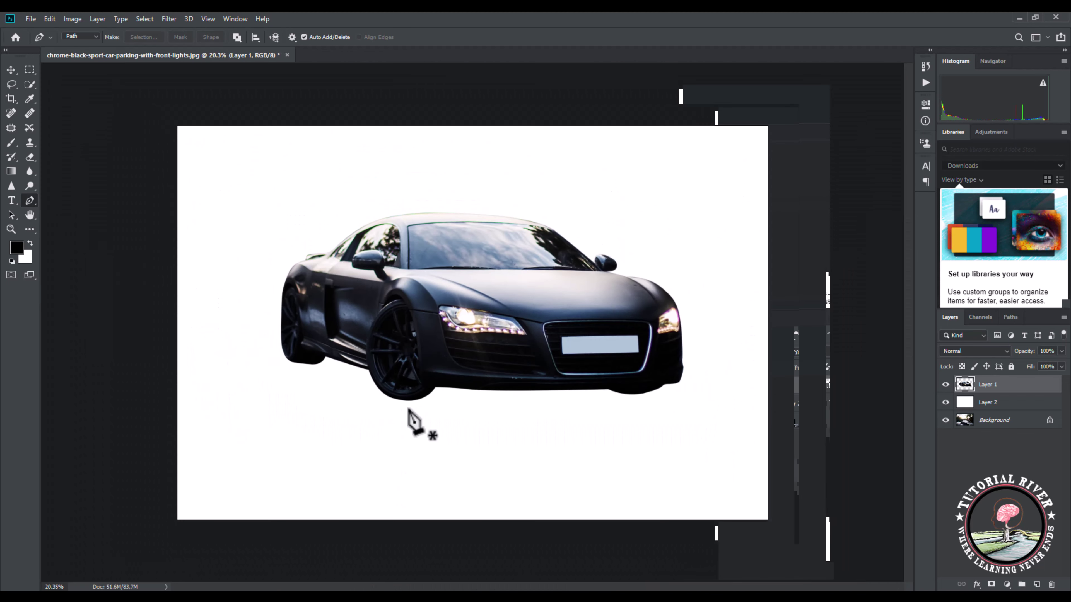
{"action": "left_click", "coordinate": [1033, 403]}
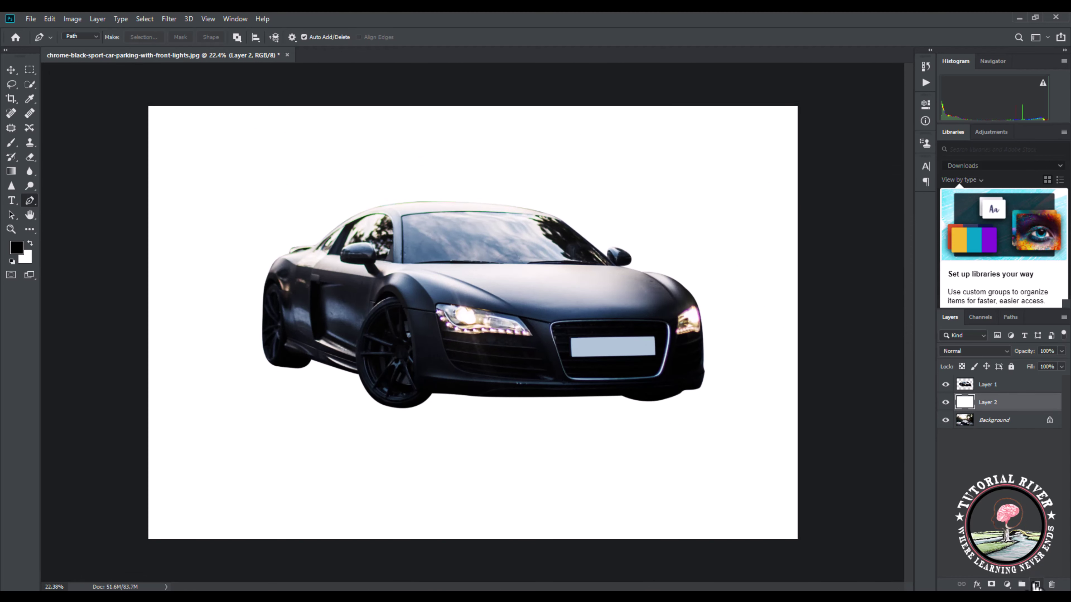
On a new layer, trace a closed shadow outline along the car's underside between the wheels.
{"action": "left_click", "coordinate": [1036, 584]}
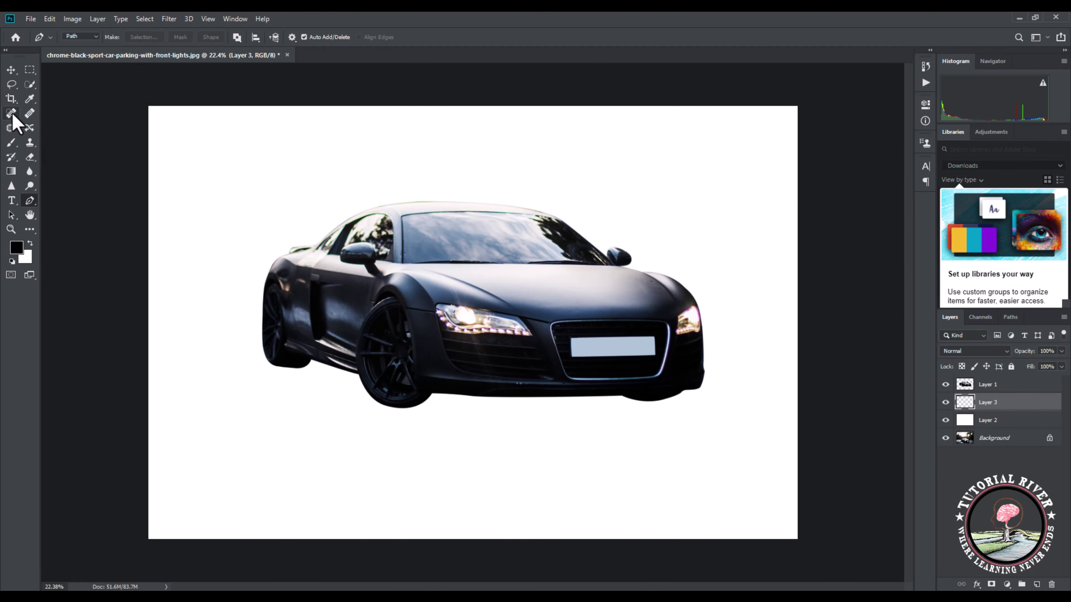
{"action": "scroll", "coordinate": [295, 295], "scroll_direction": "up", "scroll_amount": 2}
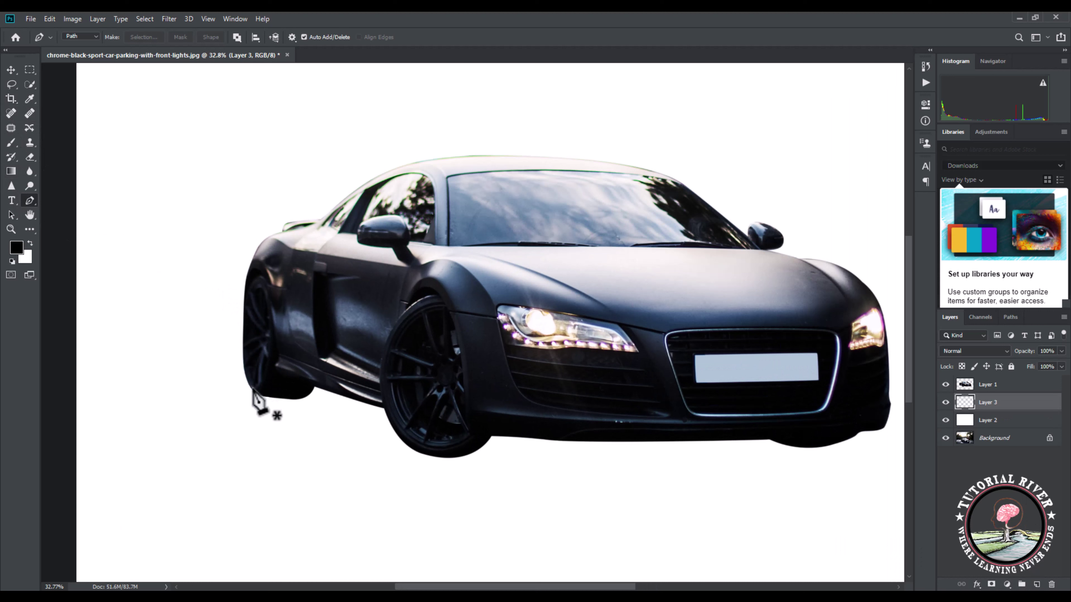
{"action": "left_click", "coordinate": [252, 388]}
{"action": "left_click_drag", "start_coordinate": [403, 473], "coordinate": [426, 495]}
{"action": "mouse_move", "coordinate": [595, 484]}
{"action": "left_mouse_down"}
{"action": "mouse_move", "coordinate": [701, 480]}
{"action": "mouse_move", "coordinate": [536, 454]}
{"action": "left_mouse_up"}
{"action": "mouse_move", "coordinate": [630, 408]}
{"action": "left_mouse_down"}
{"action": "mouse_move", "coordinate": [538, 384]}
{"action": "mouse_move", "coordinate": [568, 393]}
{"action": "left_mouse_up"}
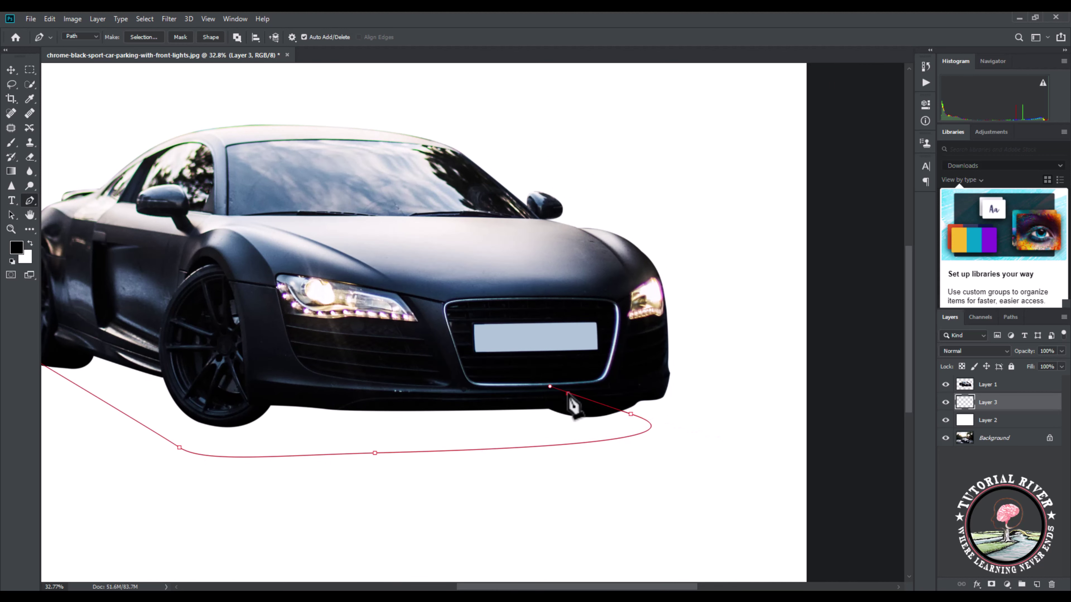
{"action": "left_click_drag", "start_coordinate": [336, 382], "coordinate": [326, 382]}
{"action": "left_click", "coordinate": [148, 355]}
{"action": "left_click_drag", "start_coordinate": [77, 352], "coordinate": [270, 355]}
{"action": "left_click", "coordinate": [264, 340]}
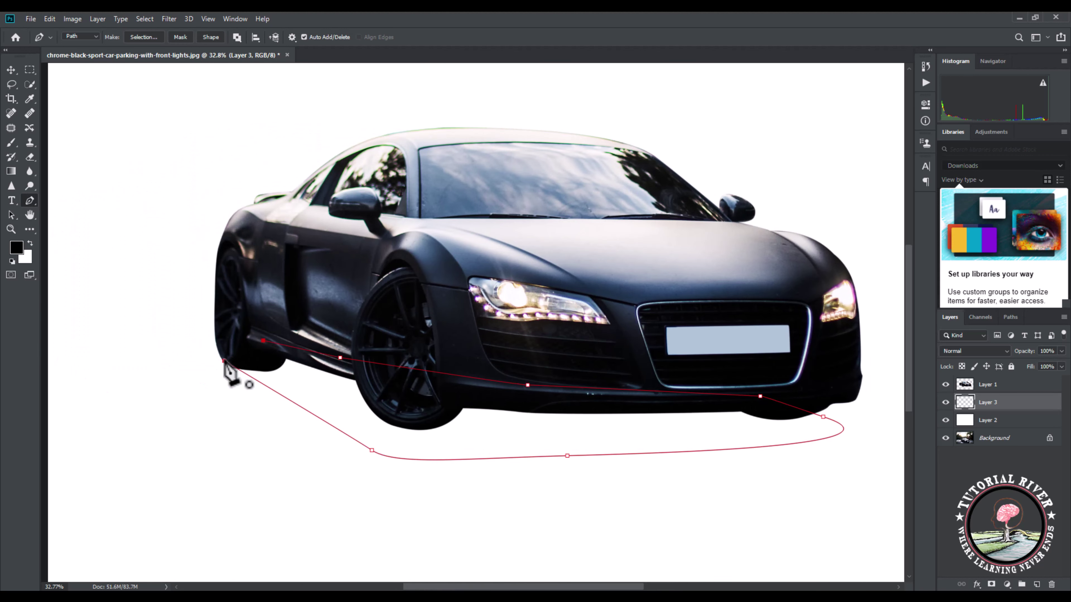
{"action": "left_click", "coordinate": [224, 362]}
Turn the shadow outline into a selection and fill it with black.
{"action": "key", "text": "ctrl+Return"}
{"action": "key", "text": "x"}
{"action": "key", "text": "ctrl+BackSpace"}
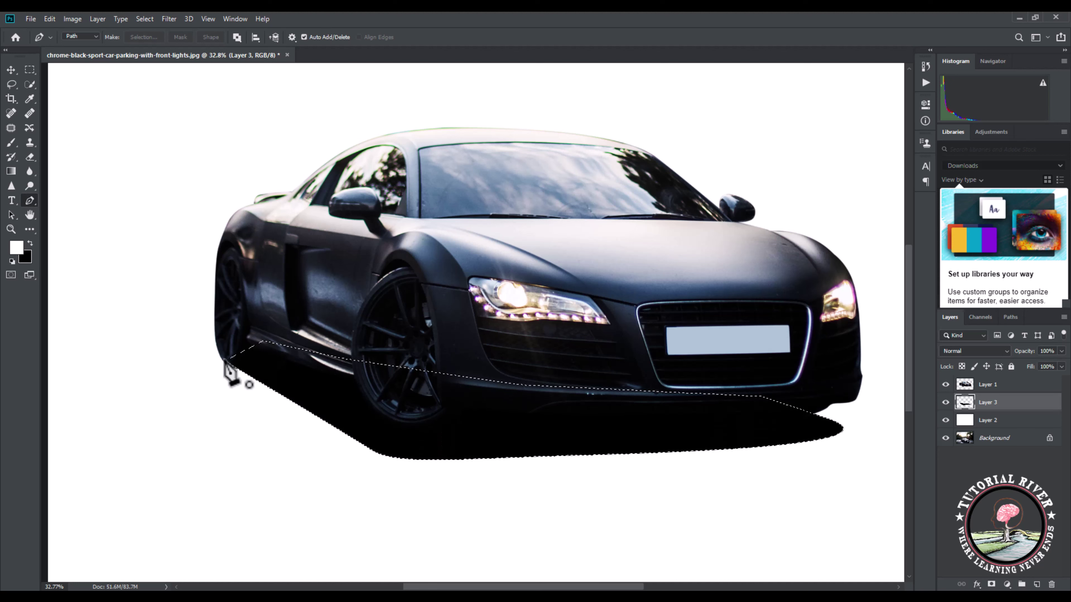
{"action": "key", "text": "ctrl+minus"}
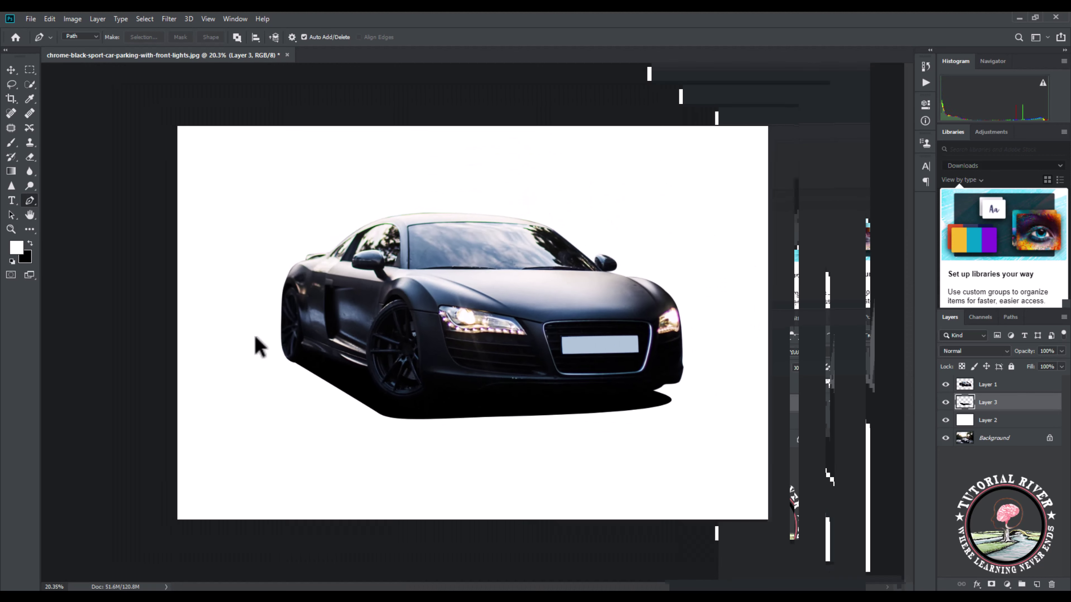
Apply a Gaussian Blur of about 81.2 pixels radius to the black shadow.
{"action": "left_click", "coordinate": [169, 19]}
{"action": "mouse_move", "coordinate": [178, 145]}
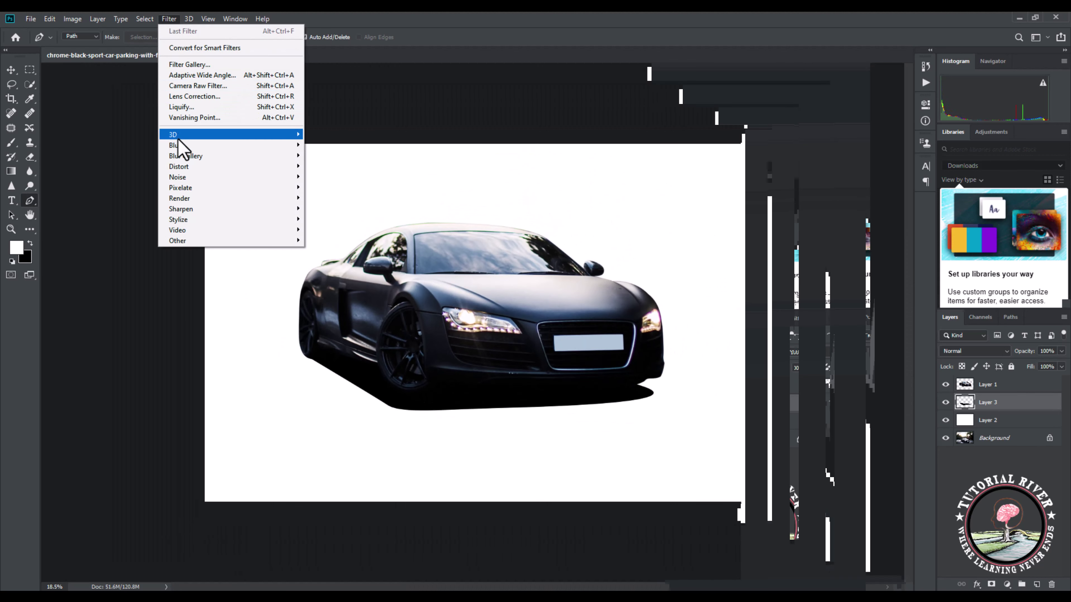
{"action": "left_click", "coordinate": [341, 187]}
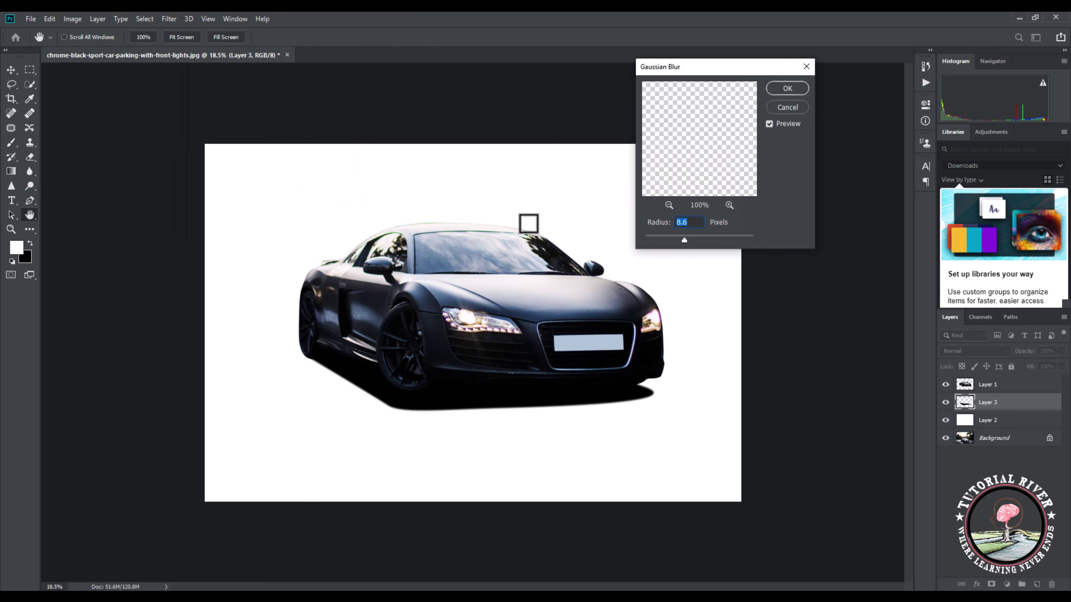
{"action": "left_click_drag", "start_coordinate": [692, 241], "coordinate": [714, 241]}
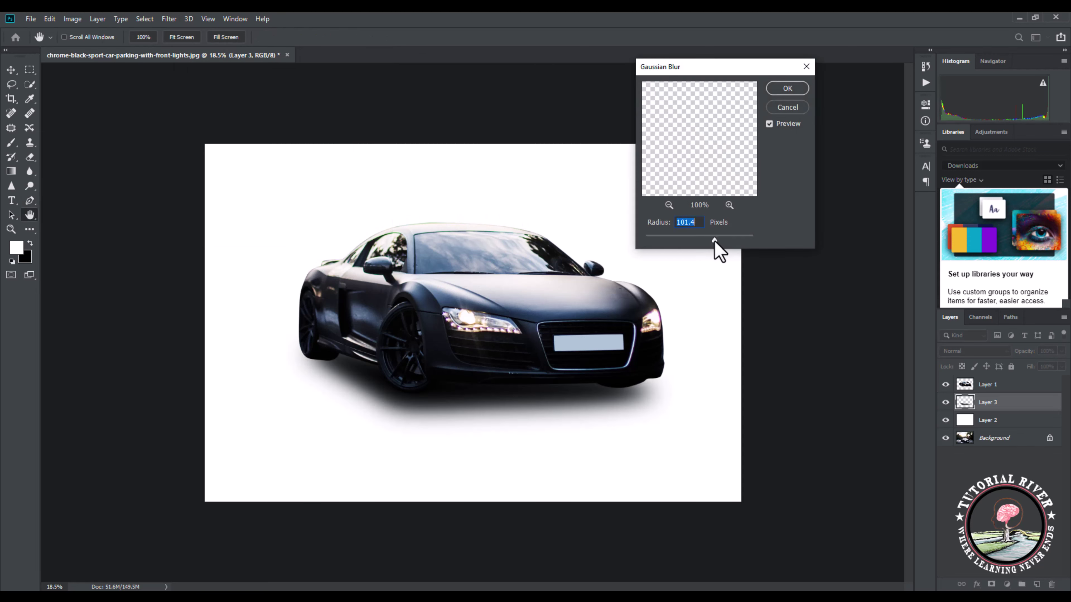
{"action": "left_click", "coordinate": [787, 90]}
{"action": "key", "text": "p"}
{"action": "key", "text": "ctrl+0"}
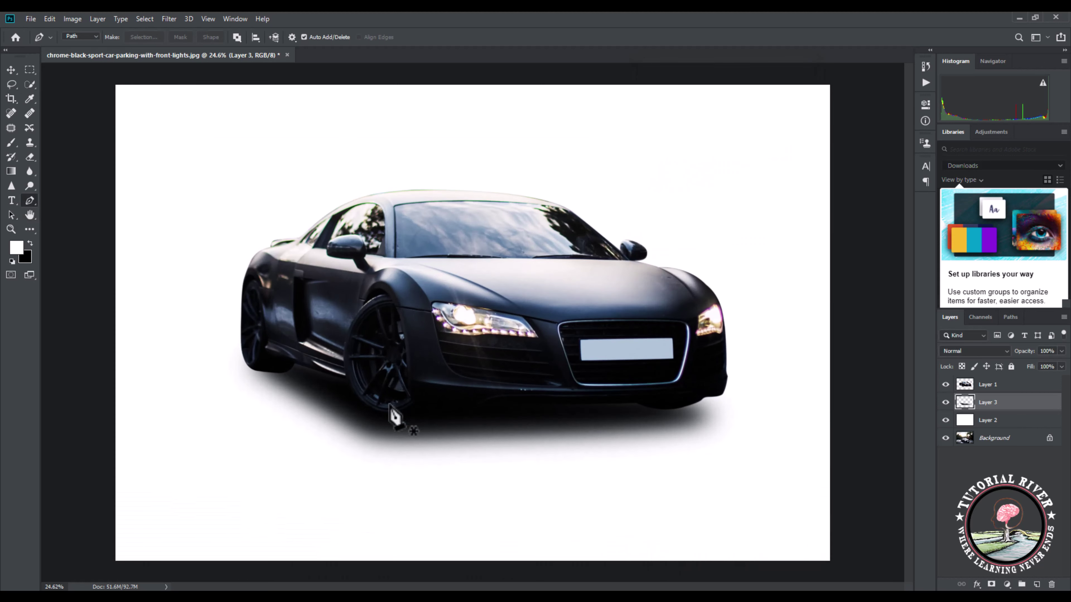
On new Layer 4, dab a 600-px soft black brush once below the car.
{"action": "scroll", "coordinate": [613, 438], "scroll_direction": "up", "scroll_amount": 1}
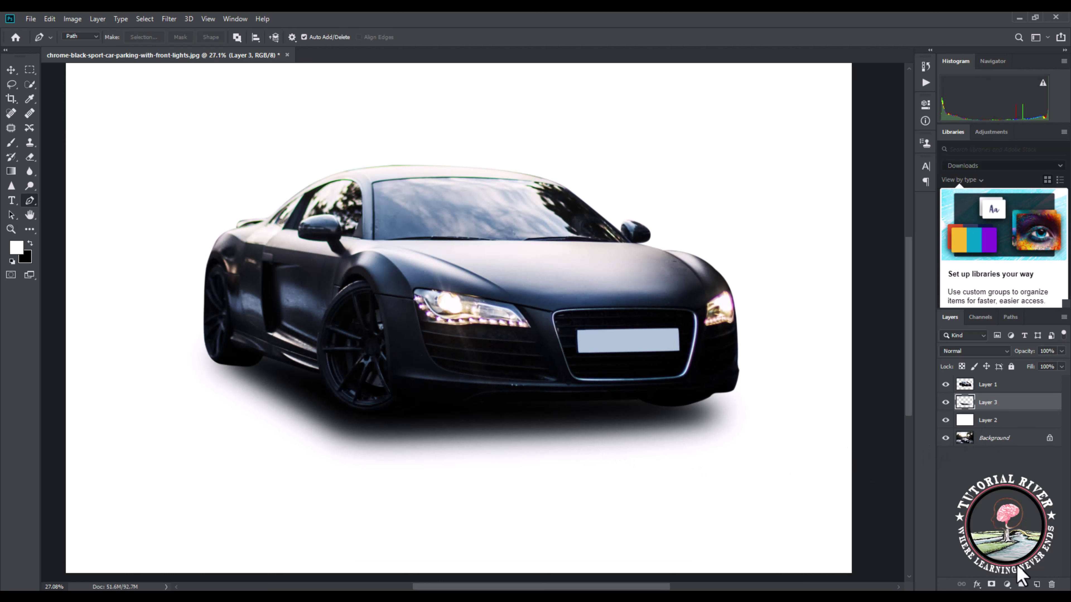
{"action": "left_click", "coordinate": [1038, 584]}
{"action": "scroll", "coordinate": [458, 380], "scroll_direction": "up", "scroll_amount": 2}
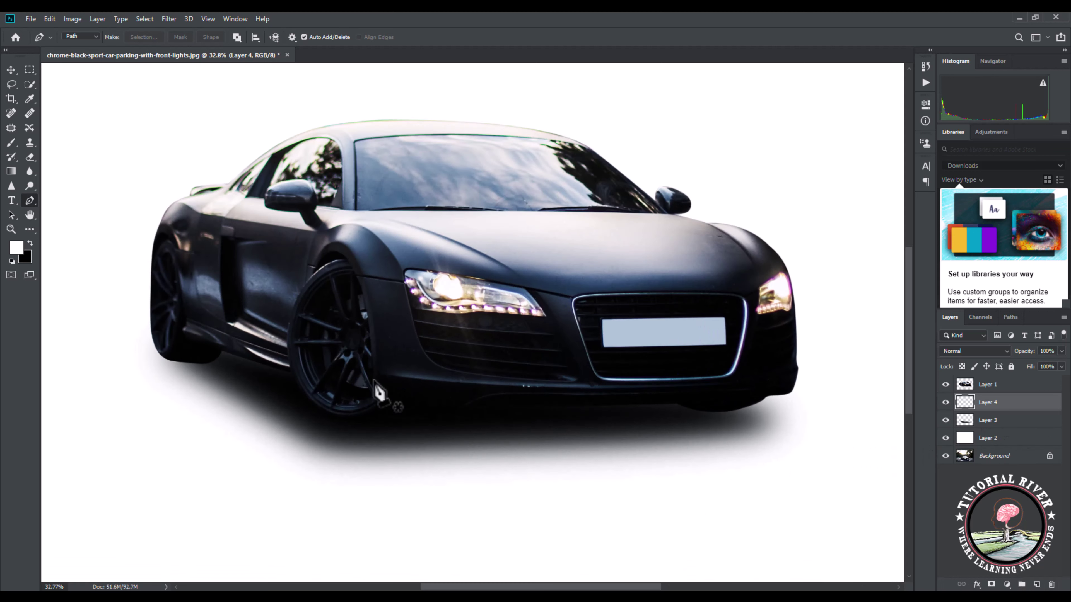
{"action": "left_click", "coordinate": [10, 146]}
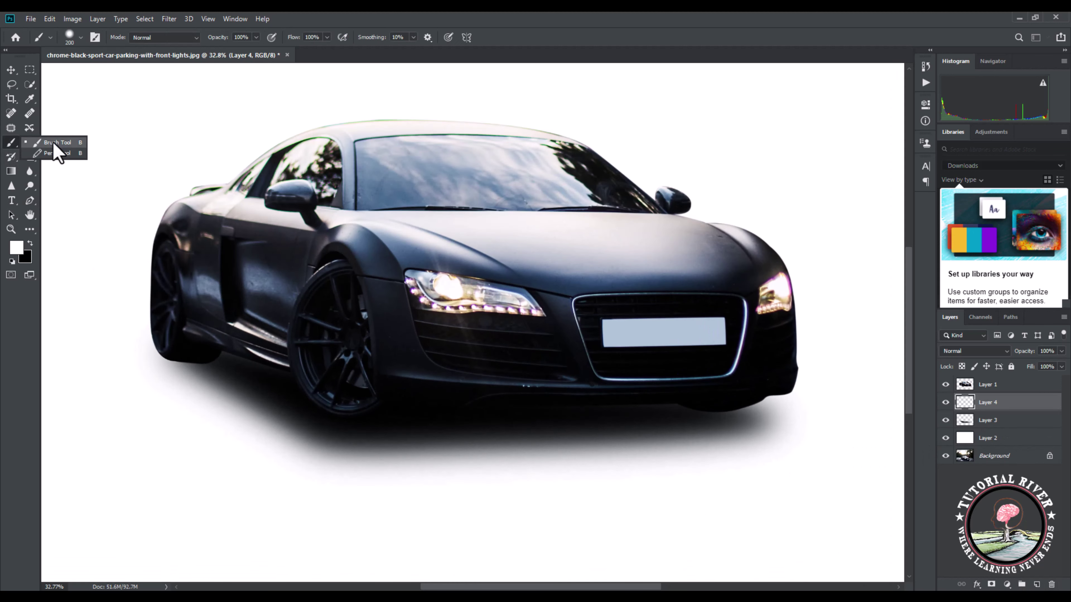
{"action": "left_click", "coordinate": [80, 38]}
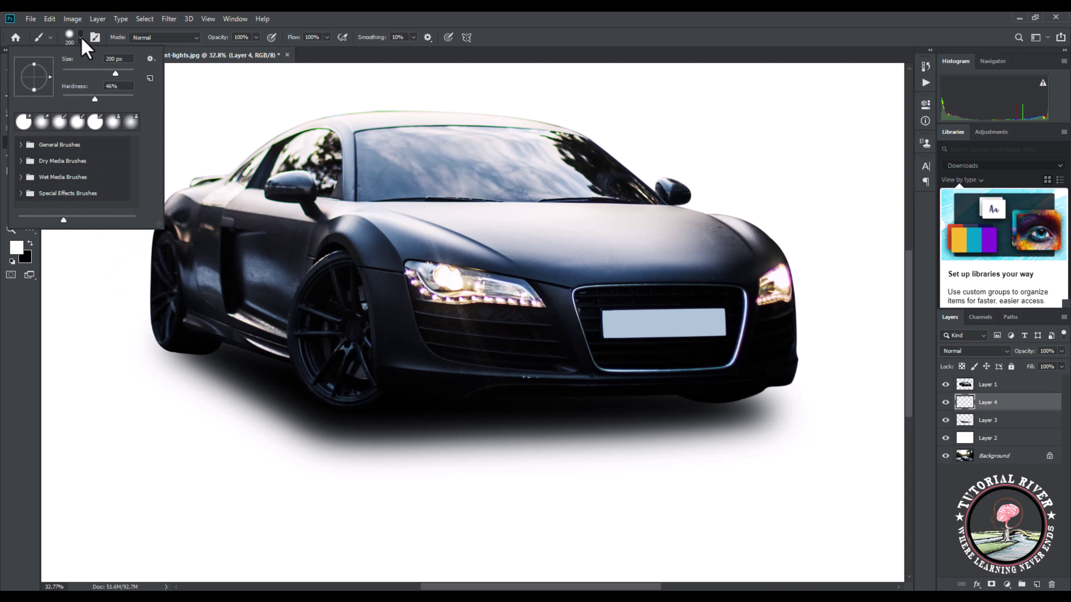
{"action": "scroll", "coordinate": [172, 342], "scroll_direction": "down", "scroll_amount": 2}
{"action": "scroll", "coordinate": [396, 463], "scroll_direction": "down", "scroll_amount": 1}
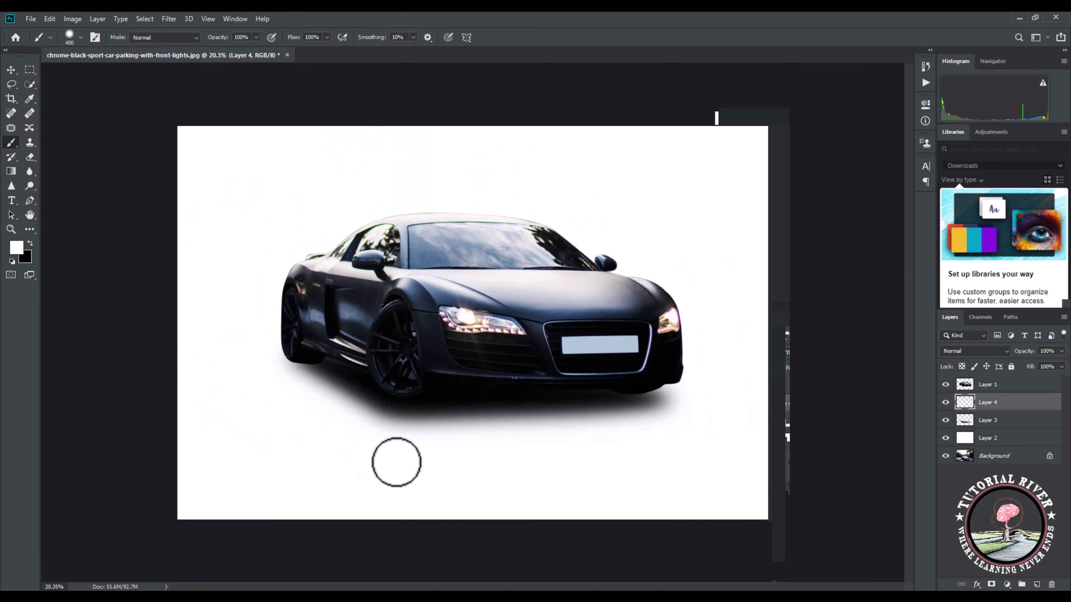
{"action": "key", "text": "bracketright"}
{"action": "key", "text": "bracketright"}
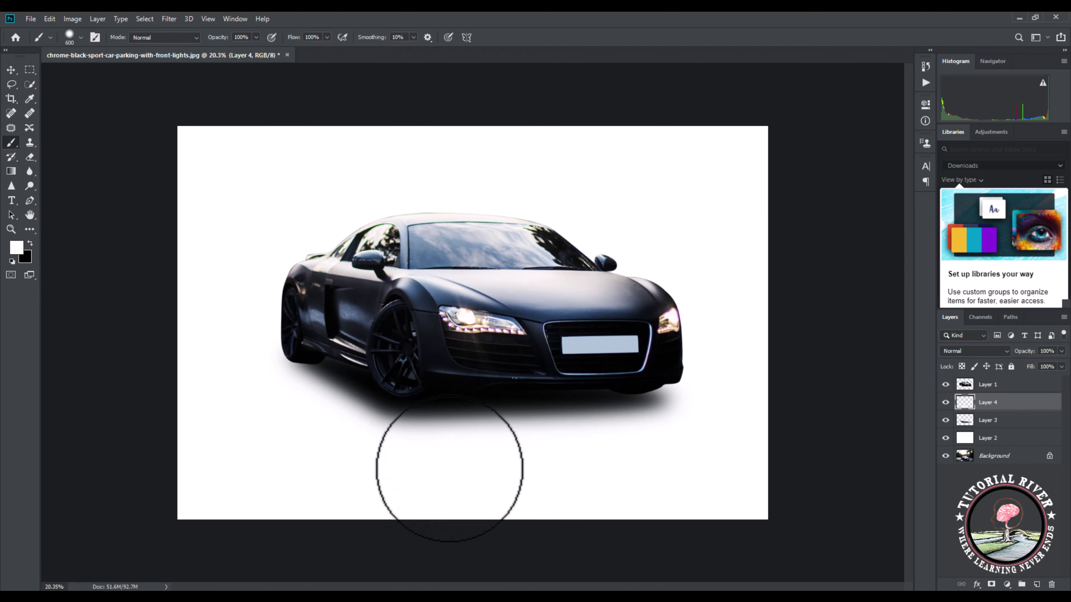
{"action": "left_click", "coordinate": [450, 468]}
{"action": "key", "text": "ctrl+0"}
Distort the painted black dot into a thin, flattened ellipse.
{"action": "key", "text": "ctrl+t"}
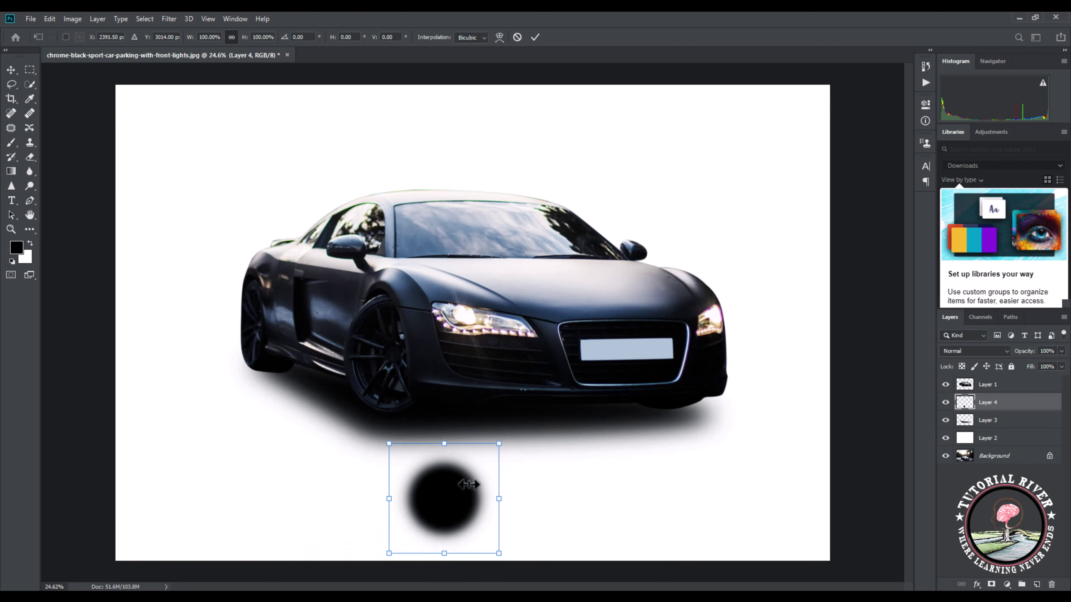
{"action": "mouse_move", "coordinate": [529, 493]}
{"action": "left_mouse_down"}
{"action": "mouse_move", "coordinate": [748, 425]}
{"action": "mouse_move", "coordinate": [483, 424]}
{"action": "left_mouse_up"}
{"action": "scroll", "coordinate": [748, 426], "scroll_direction": "up", "scroll_amount": 2}
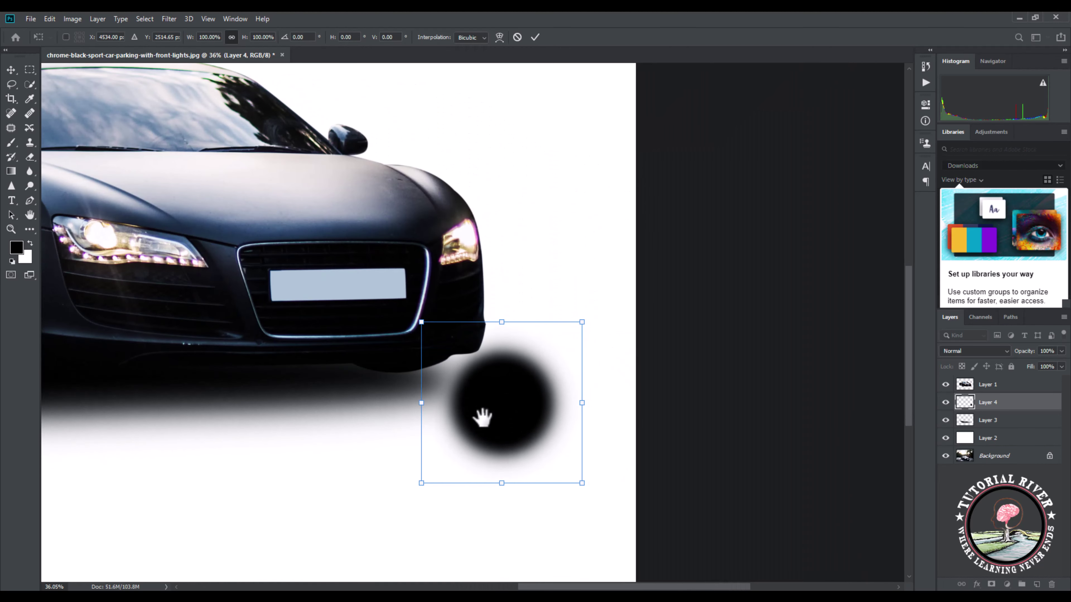
{"action": "right_click", "coordinate": [452, 407]}
{"action": "left_click", "coordinate": [473, 456]}
{"action": "left_click_drag", "start_coordinate": [504, 329], "coordinate": [502, 443]}
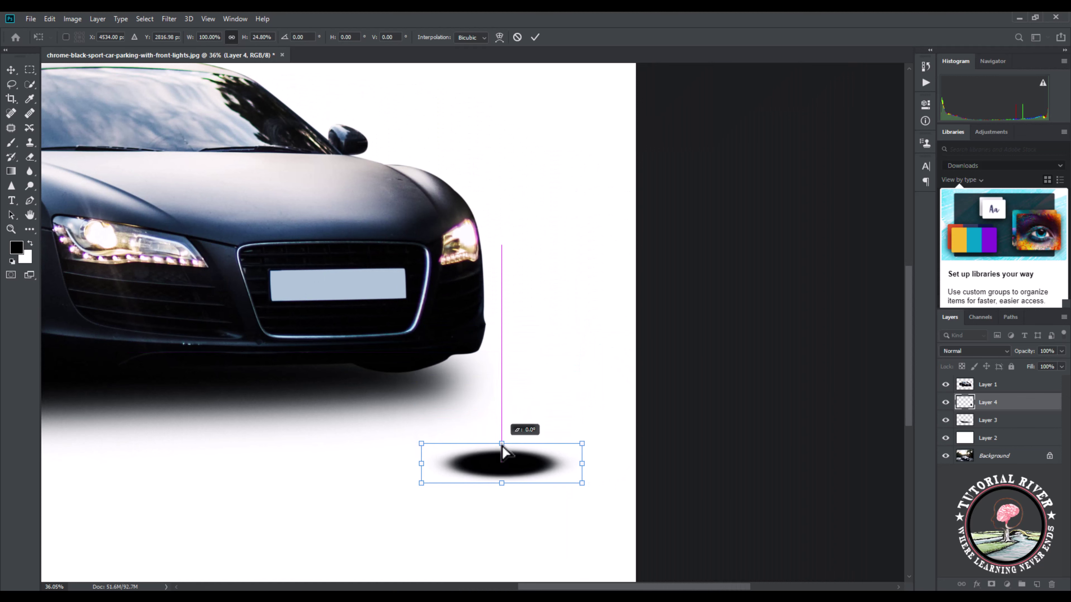
{"action": "left_click", "coordinate": [535, 37]}
Tilt the flattened ellipse and tuck it under the car's front bumper.
{"action": "key", "text": "ctrl+t"}
{"action": "left_click_drag", "start_coordinate": [561, 401], "coordinate": [586, 442]}
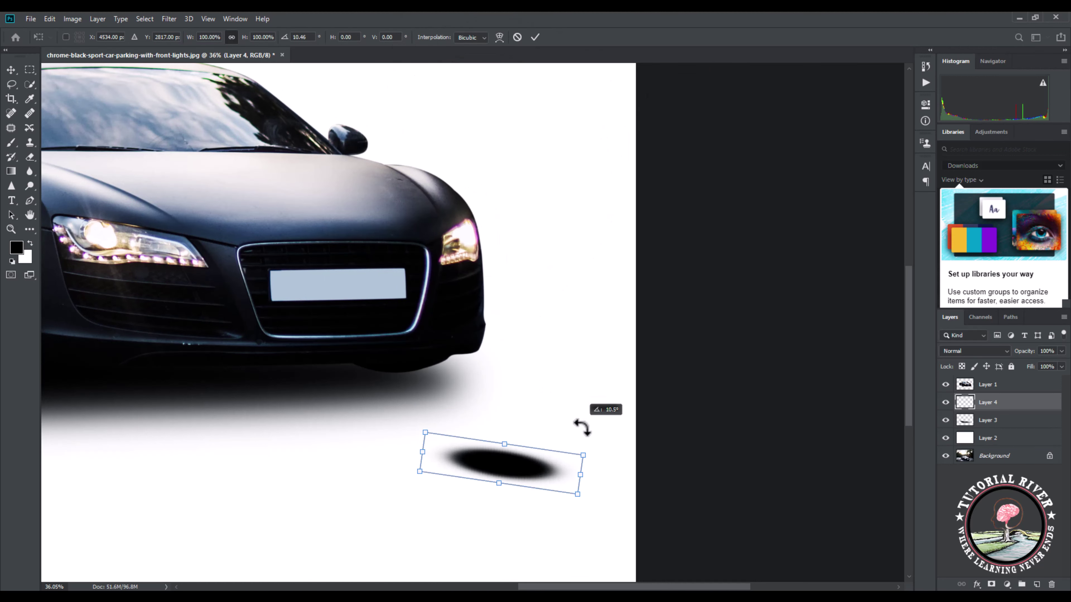
{"action": "left_click_drag", "start_coordinate": [518, 467], "coordinate": [411, 371]}
{"action": "left_click_drag", "start_coordinate": [507, 439], "coordinate": [524, 408]}
{"action": "left_click_drag", "start_coordinate": [420, 364], "coordinate": [422, 364]}
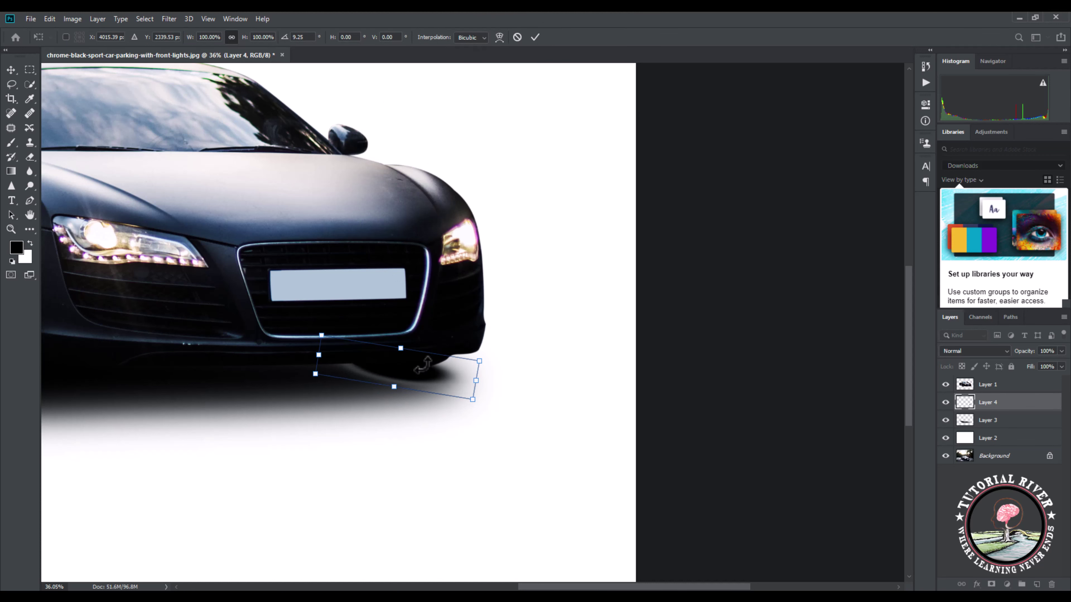
{"action": "left_click", "coordinate": [535, 37]}
{"action": "key", "text": "b"}
{"action": "scroll", "coordinate": [464, 385], "scroll_direction": "down", "scroll_amount": 3}
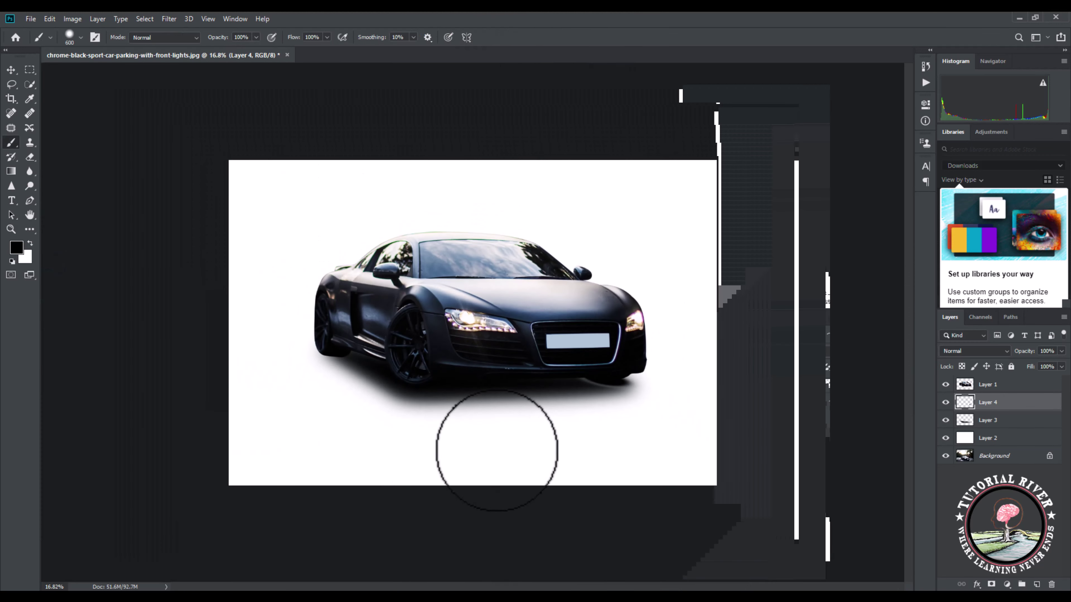
Delete Layer 4 and paint a fresh soft black dot on a new layer.
{"action": "key", "text": "Delete"}
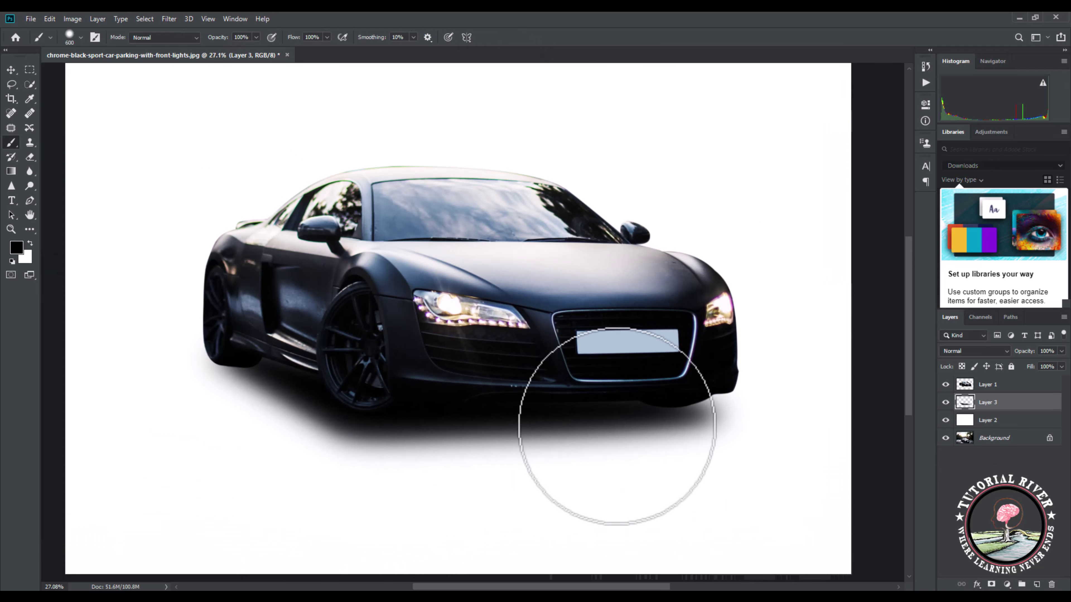
{"action": "scroll", "coordinate": [647, 436], "scroll_direction": "up", "scroll_amount": 1}
{"action": "left_click", "coordinate": [1036, 585]}
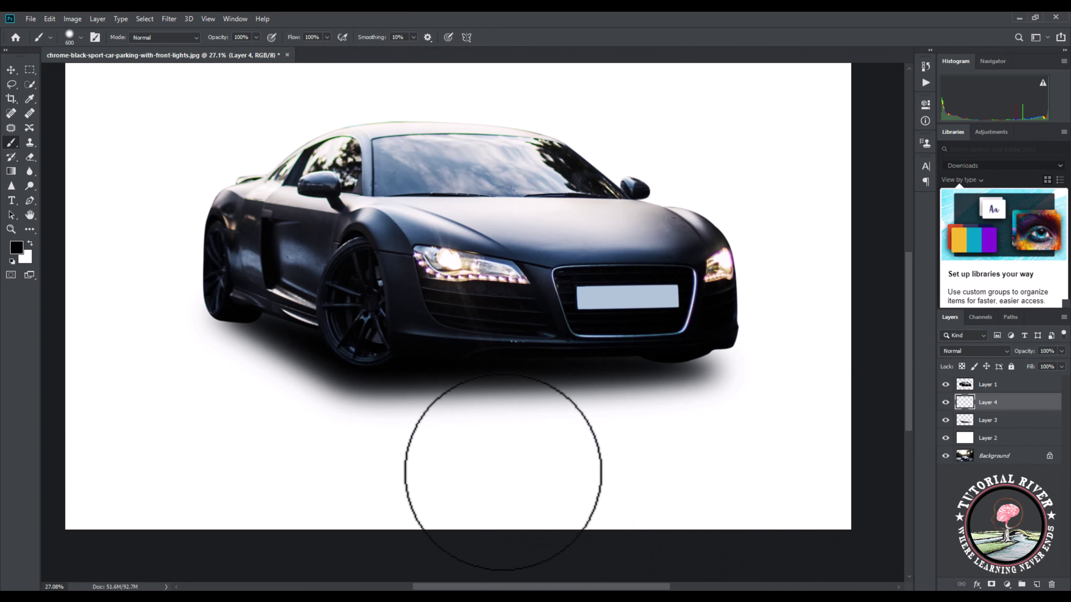
{"action": "left_click", "coordinate": [498, 468]}
Distort the new dot into a flat ellipse.
{"action": "key", "text": "ctrl+t"}
{"action": "right_click", "coordinate": [497, 468]}
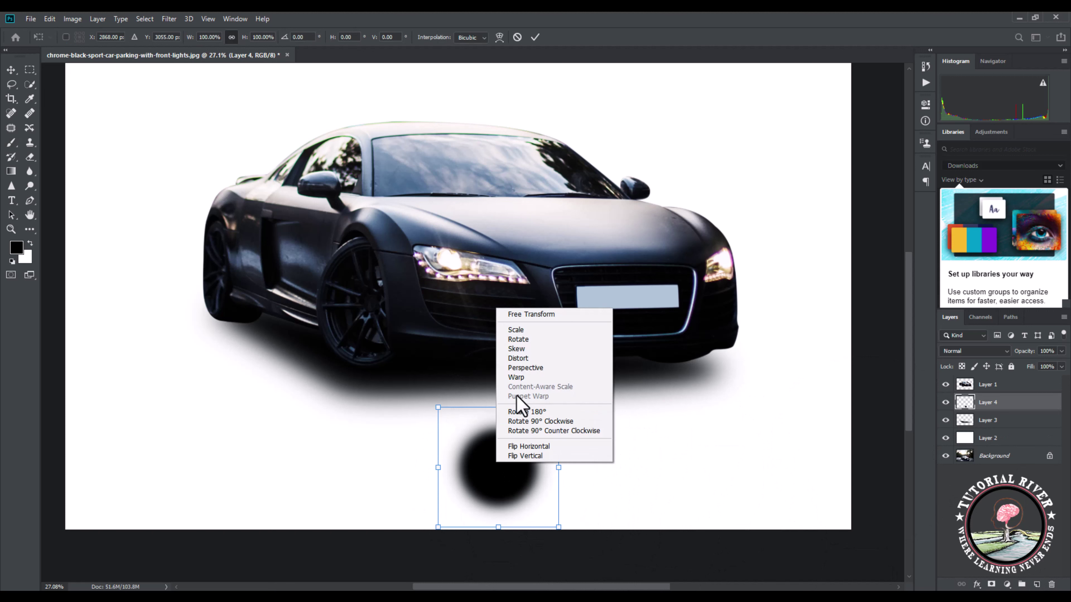
{"action": "left_click", "coordinate": [517, 358]}
{"action": "left_click_drag", "start_coordinate": [499, 408], "coordinate": [500, 506]}
{"action": "left_click", "coordinate": [535, 38]}
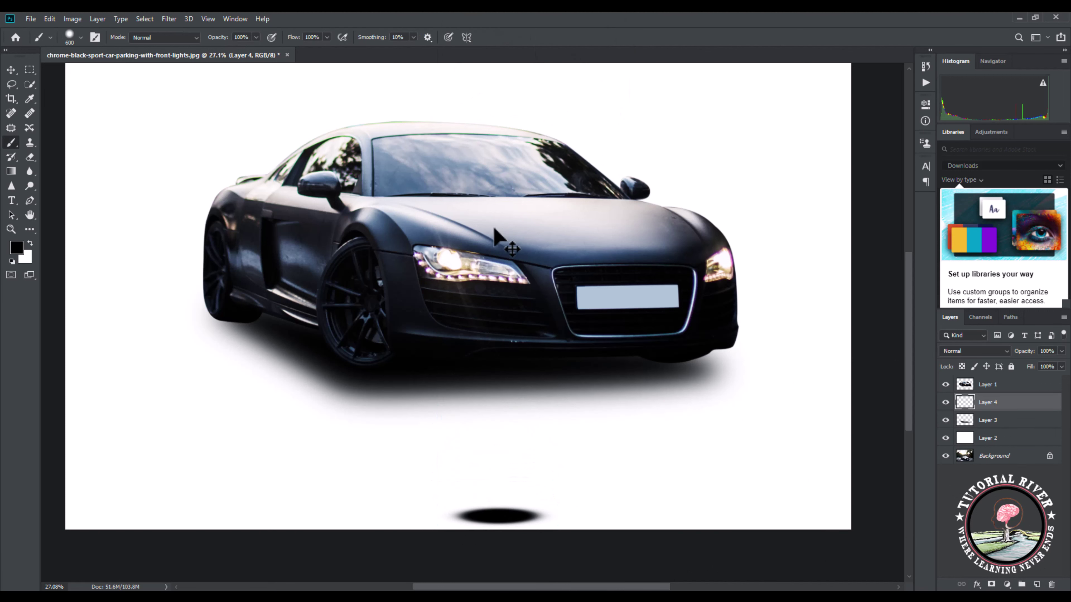
Tilt the ellipse about 6.5° and tuck it under the front bumper's right corner.
{"action": "key", "text": "ctrl+t"}
{"action": "scroll", "coordinate": [717, 442], "scroll_direction": "up", "scroll_amount": 4}
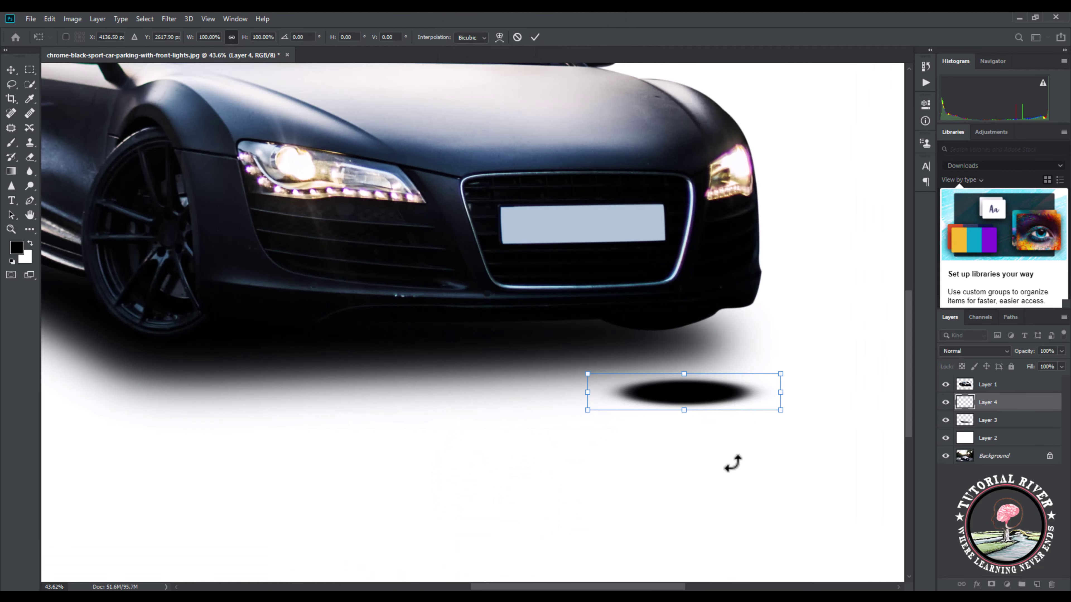
{"action": "left_click_drag", "start_coordinate": [670, 358], "coordinate": [684, 395]}
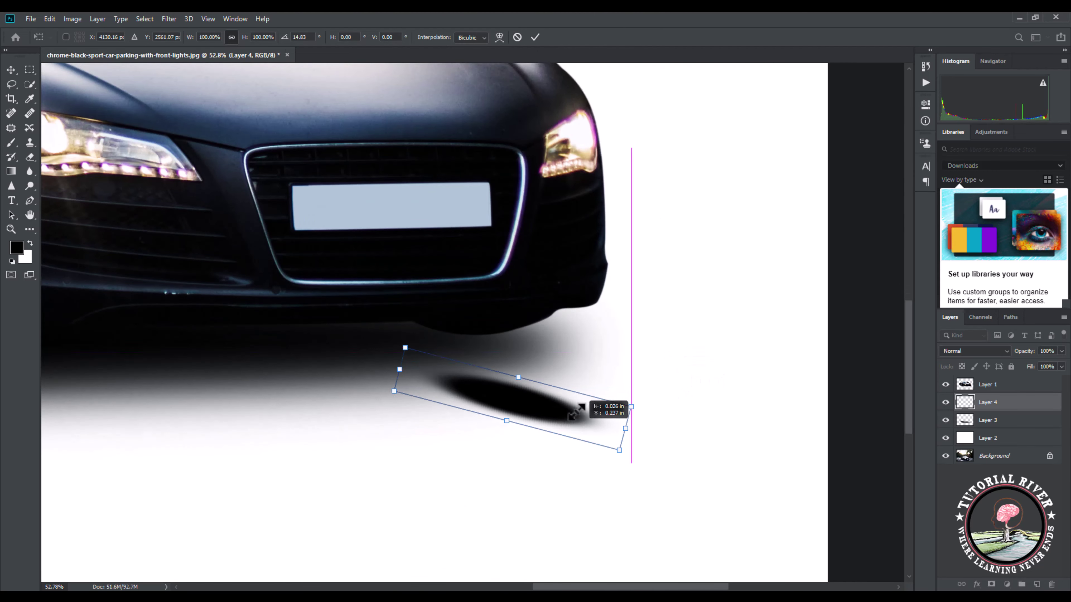
{"action": "left_click_drag", "start_coordinate": [597, 406], "coordinate": [546, 364]}
{"action": "left_click_drag", "start_coordinate": [634, 359], "coordinate": [638, 334]}
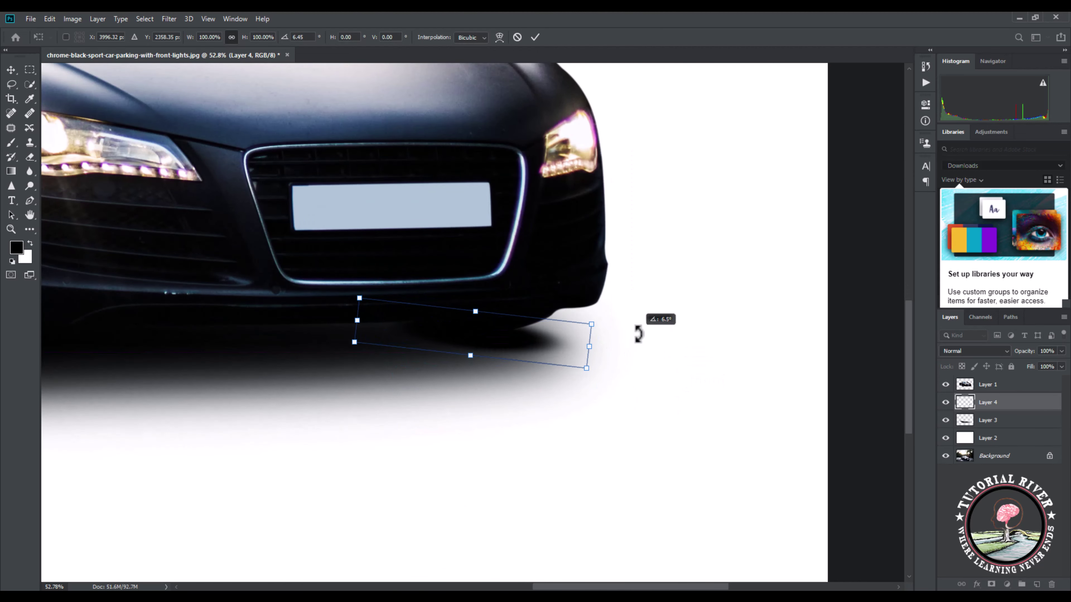
{"action": "left_click_drag", "start_coordinate": [568, 351], "coordinate": [568, 347]}
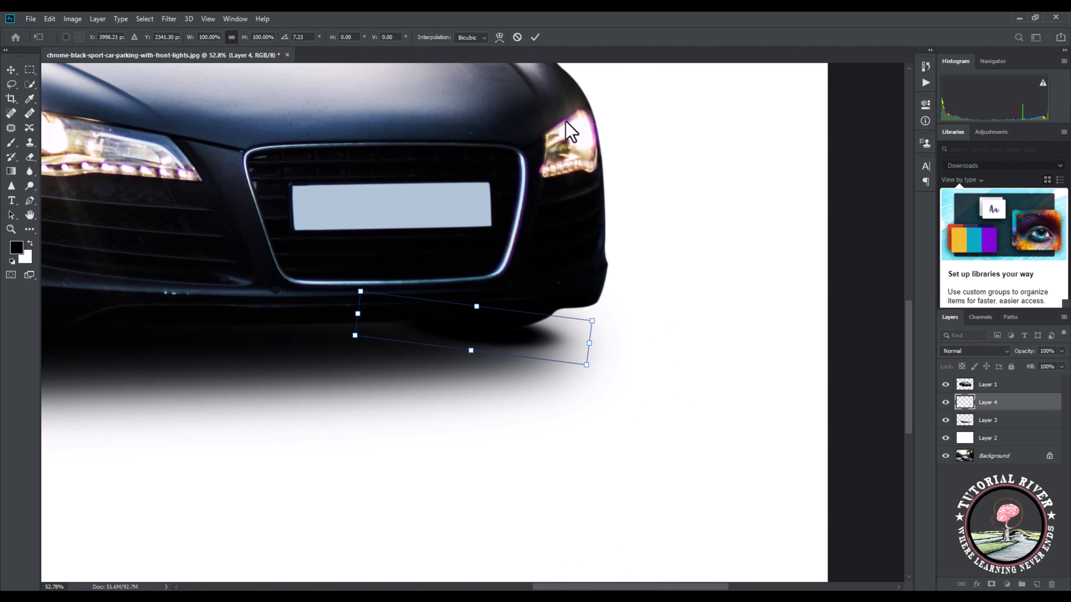
{"action": "left_click", "coordinate": [534, 37]}
{"action": "key", "text": "b"}
{"action": "key", "text": "ctrl+0"}
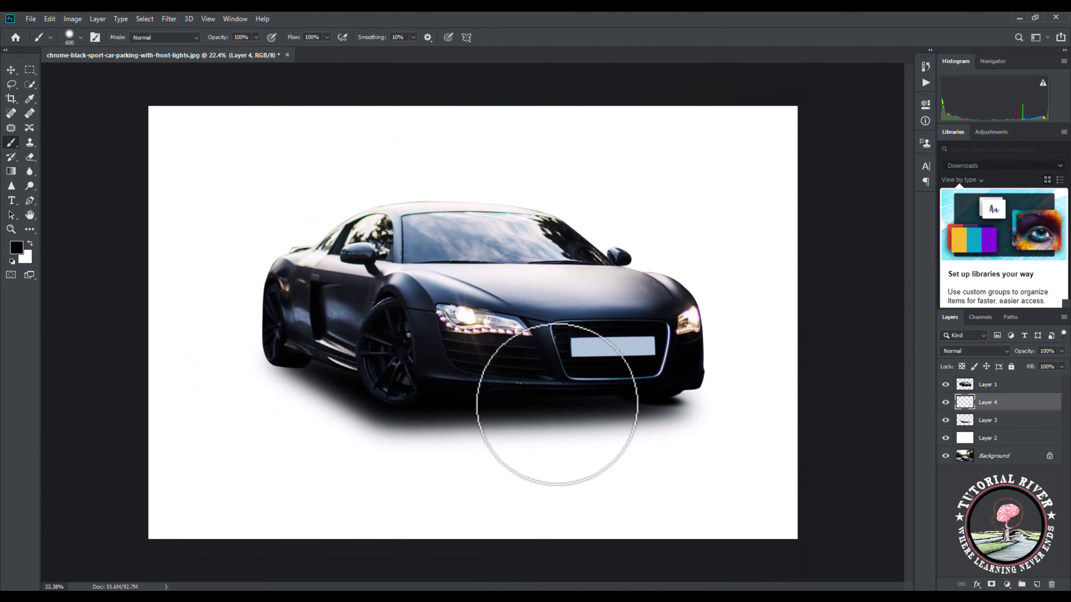
{"action": "key", "text": "ctrl+plus"}
{"action": "scroll", "coordinate": [452, 438], "scroll_direction": "down", "scroll_amount": 2}
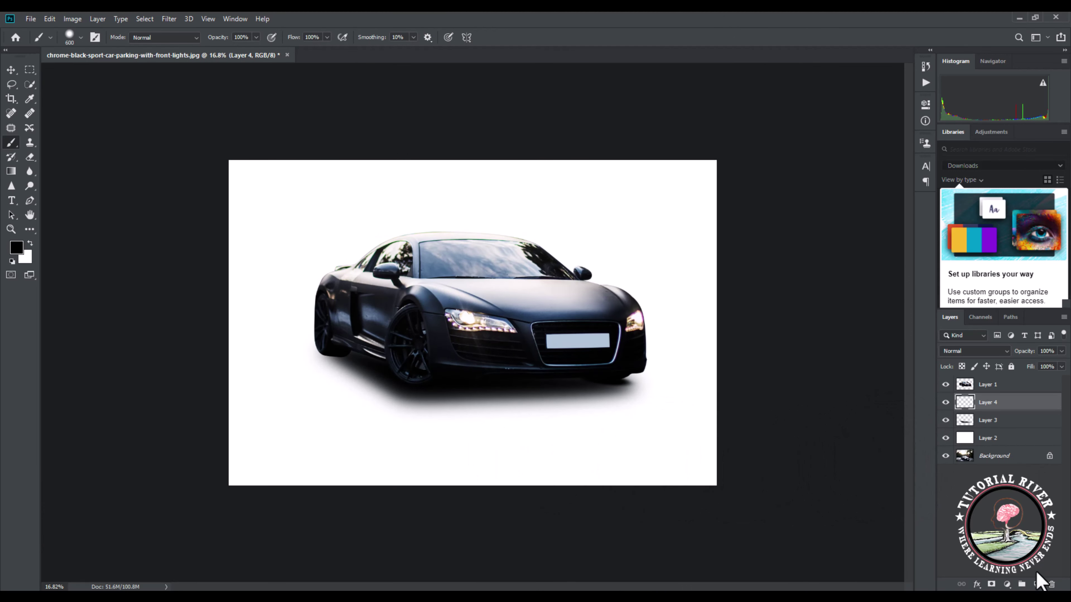
Paint a soft black dot on new Layer 5 and squash it into a flat ellipse.
{"action": "key", "text": "ctrl+0"}
{"action": "left_click", "coordinate": [270, 471]}
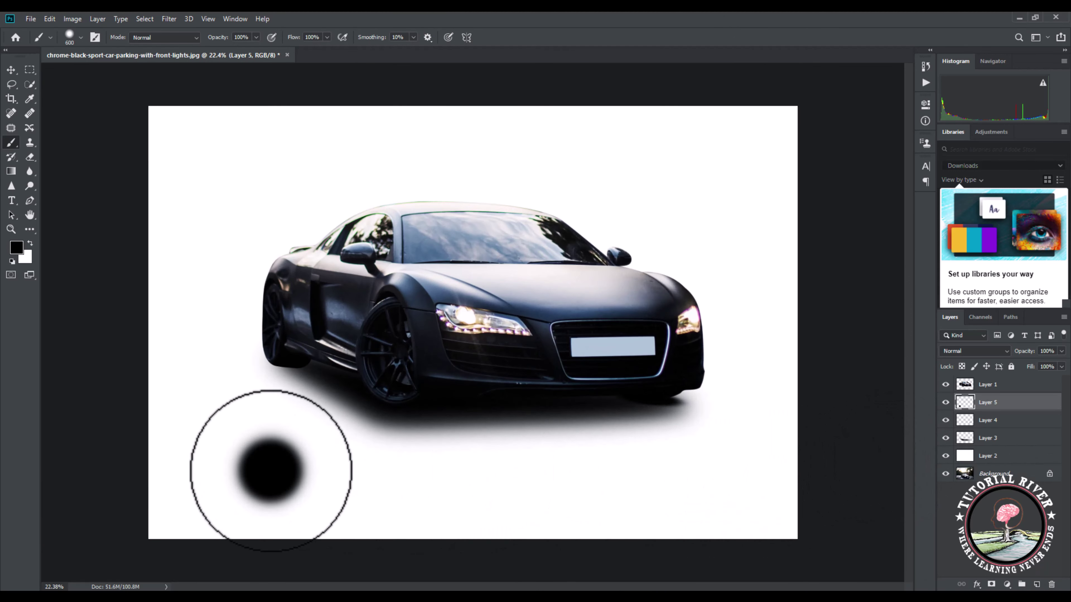
{"action": "key", "text": "ctrl+t"}
{"action": "right_click", "coordinate": [275, 468]}
{"action": "left_click", "coordinate": [300, 371]}
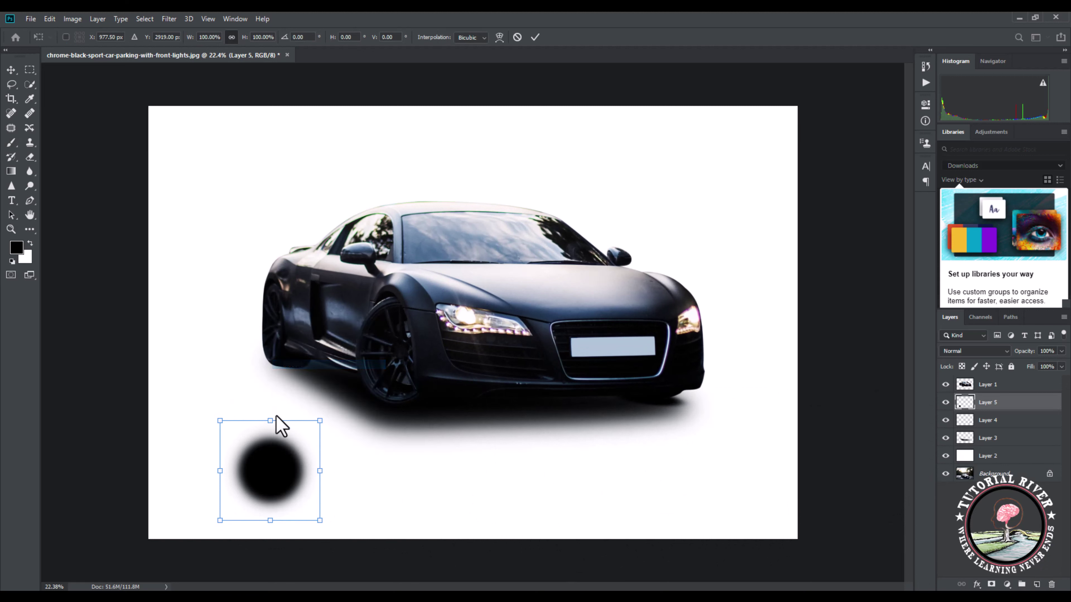
{"action": "left_click_drag", "start_coordinate": [270, 422], "coordinate": [270, 496]}
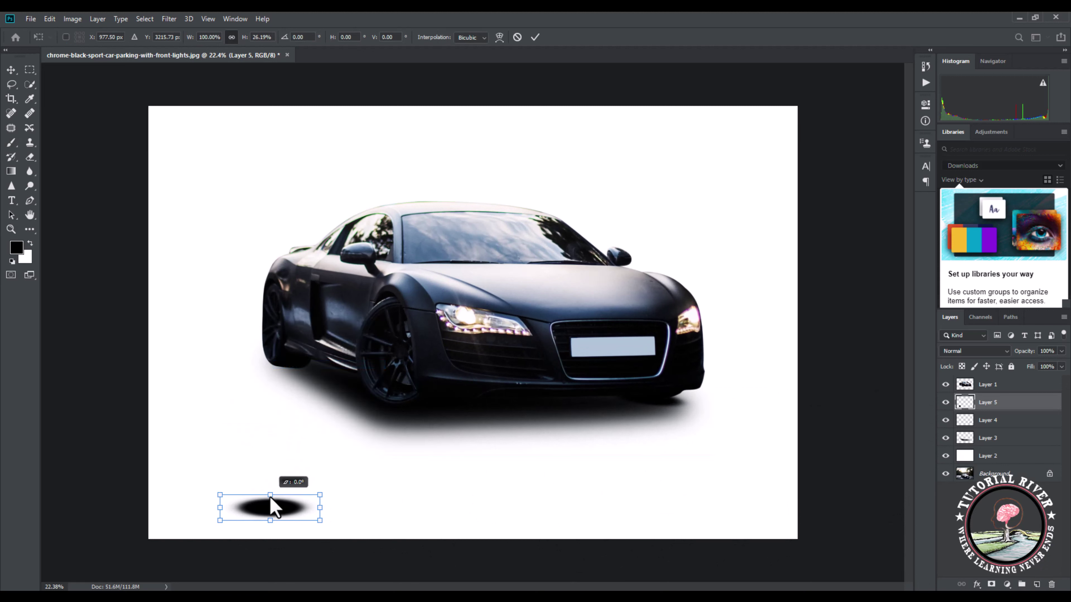
{"action": "left_click", "coordinate": [535, 37]}
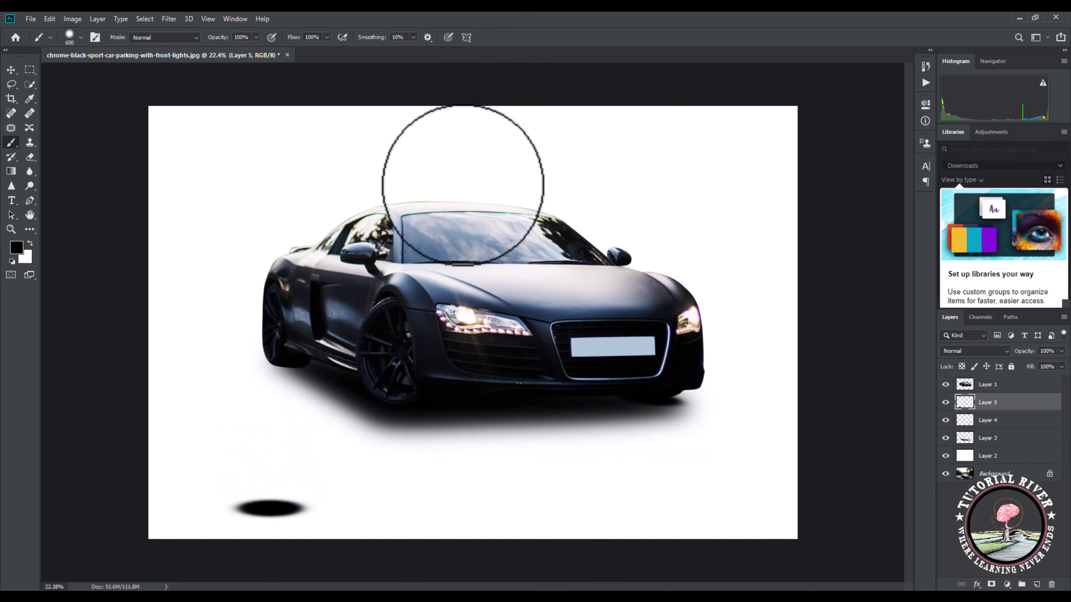
Place the ellipse under the rear wheel, tilted about 10°.
{"action": "key", "text": "ctrl+t"}
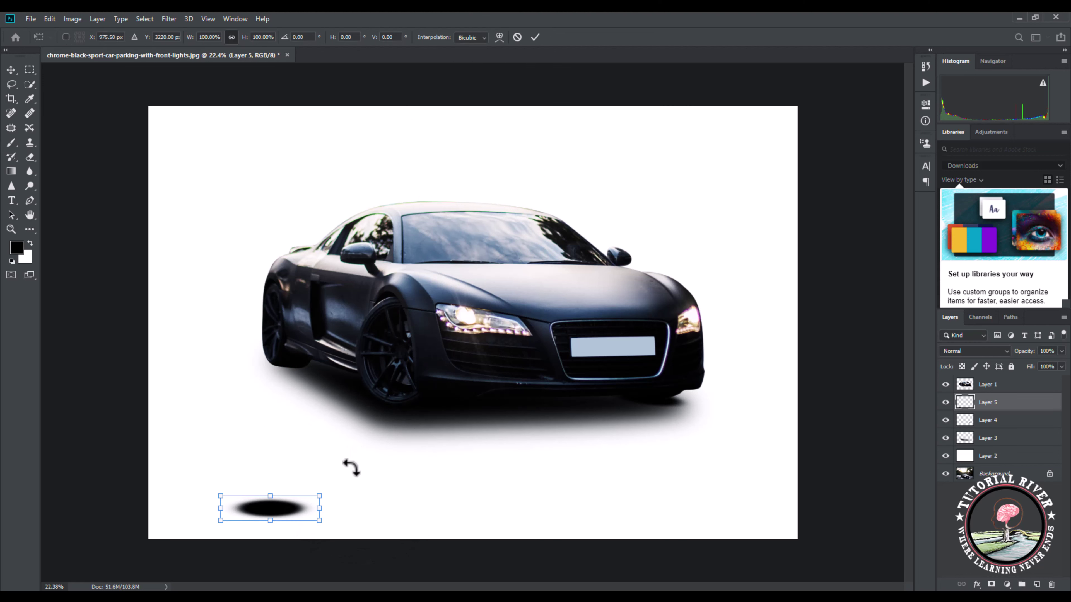
{"action": "left_click_drag", "start_coordinate": [350, 465], "coordinate": [351, 498]}
{"action": "left_click_drag", "start_coordinate": [291, 517], "coordinate": [299, 394]}
{"action": "scroll", "coordinate": [304, 387], "scroll_direction": "up", "scroll_amount": 5}
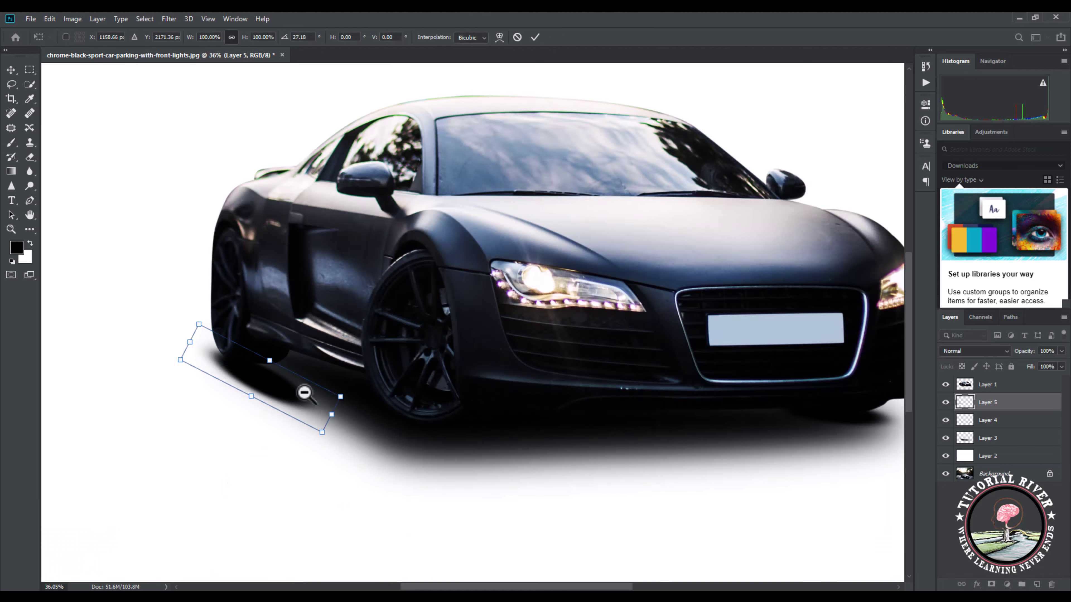
{"action": "left_click_drag", "start_coordinate": [335, 437], "coordinate": [379, 455]}
{"action": "left_click_drag", "start_coordinate": [270, 383], "coordinate": [288, 359]}
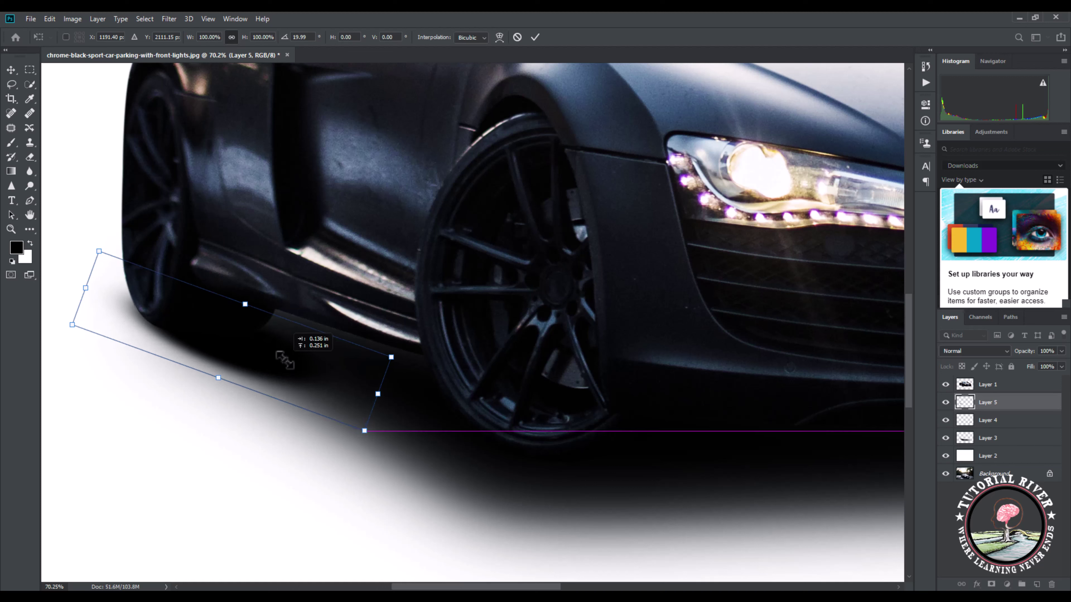
{"action": "left_click_drag", "start_coordinate": [402, 360], "coordinate": [339, 331]}
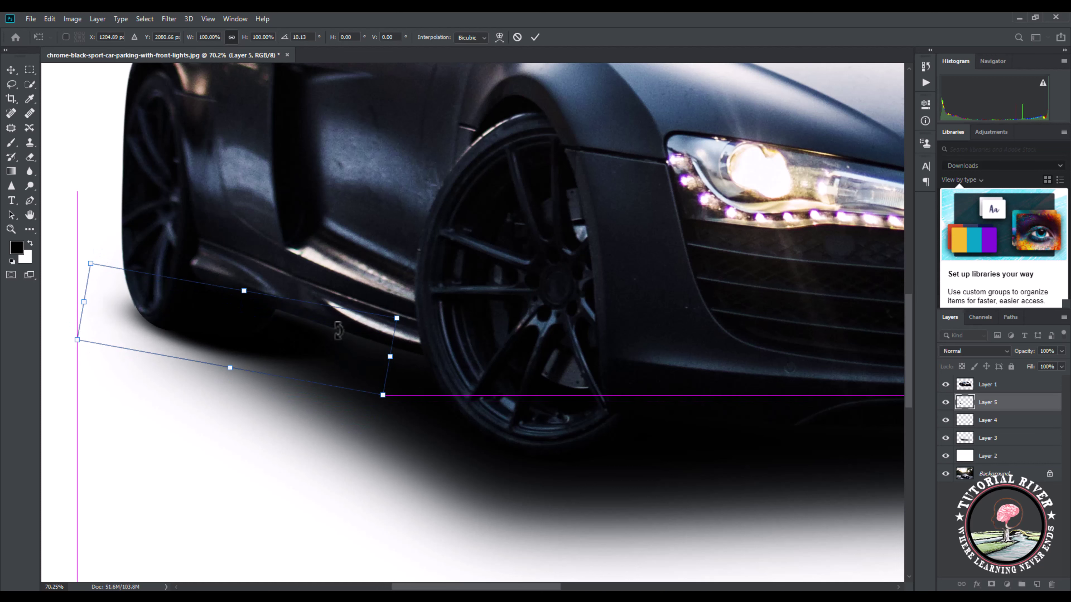
{"action": "left_click", "coordinate": [535, 37]}
{"action": "scroll", "coordinate": [392, 363], "scroll_direction": "down", "scroll_amount": 5}
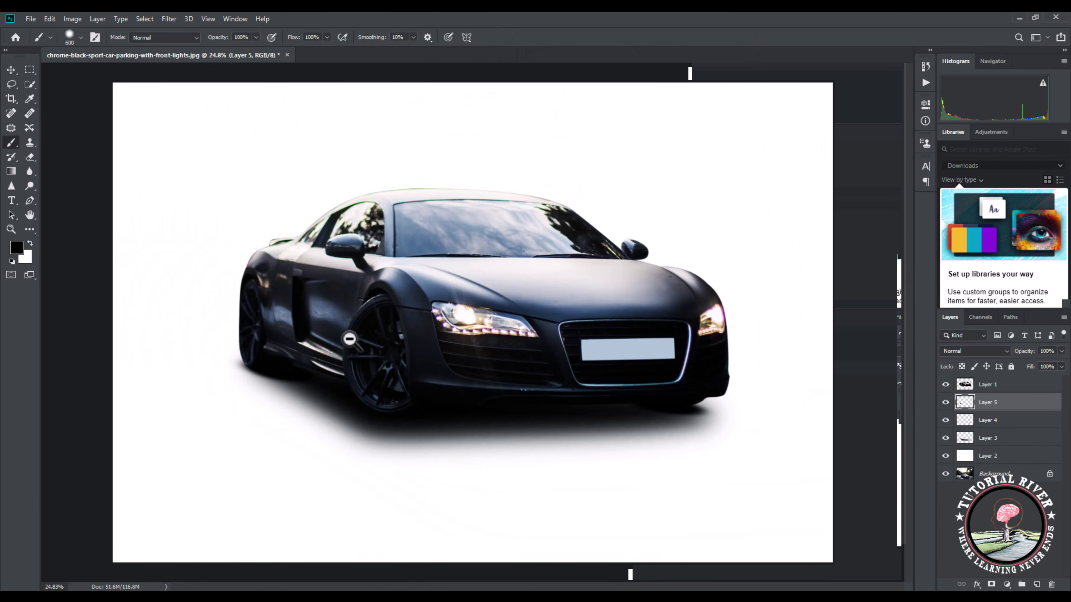
{"action": "key", "text": "b"}
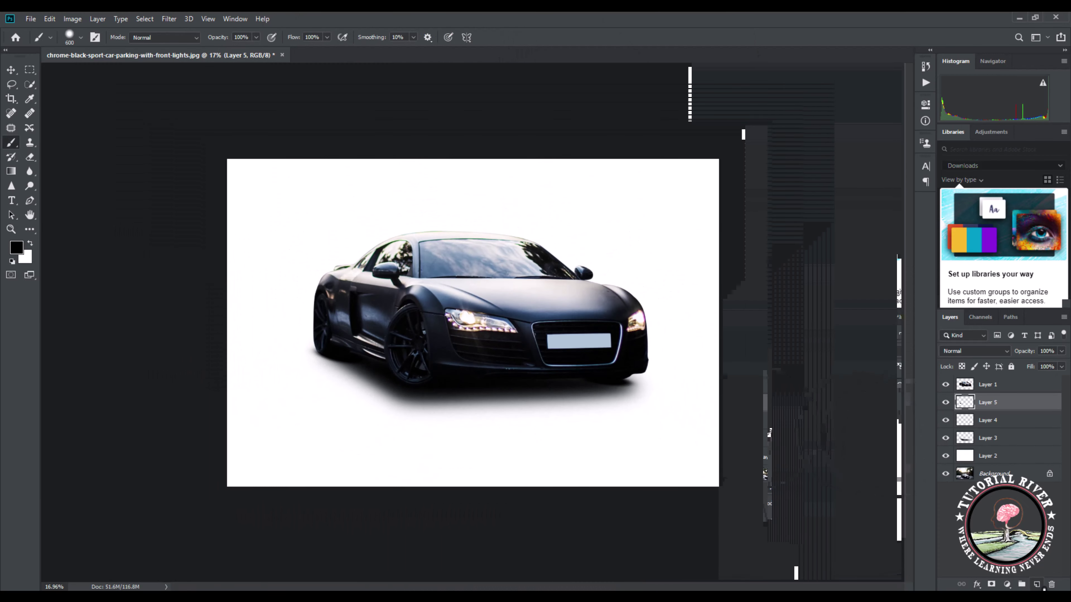
Paint a soft black dot on Layer 6 and squash it into a flat ellipse.
{"action": "left_click", "coordinate": [299, 435]}
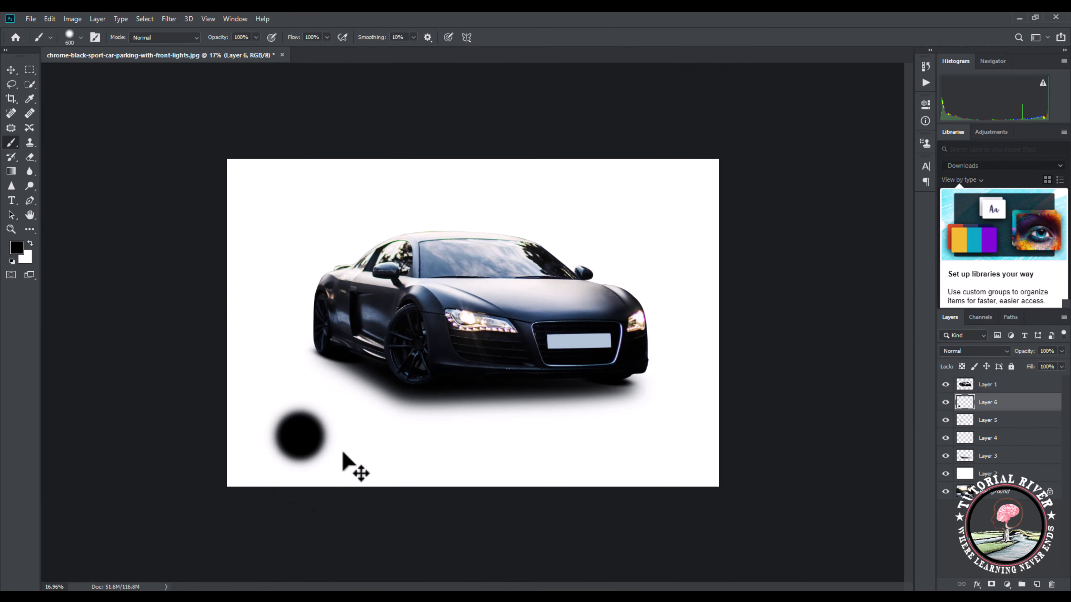
{"action": "key", "text": "ctrl+t"}
{"action": "scroll", "coordinate": [301, 452], "scroll_direction": "up", "scroll_amount": 2}
{"action": "scroll", "coordinate": [287, 449], "scroll_direction": "up", "scroll_amount": 1}
{"action": "right_click", "coordinate": [208, 447]}
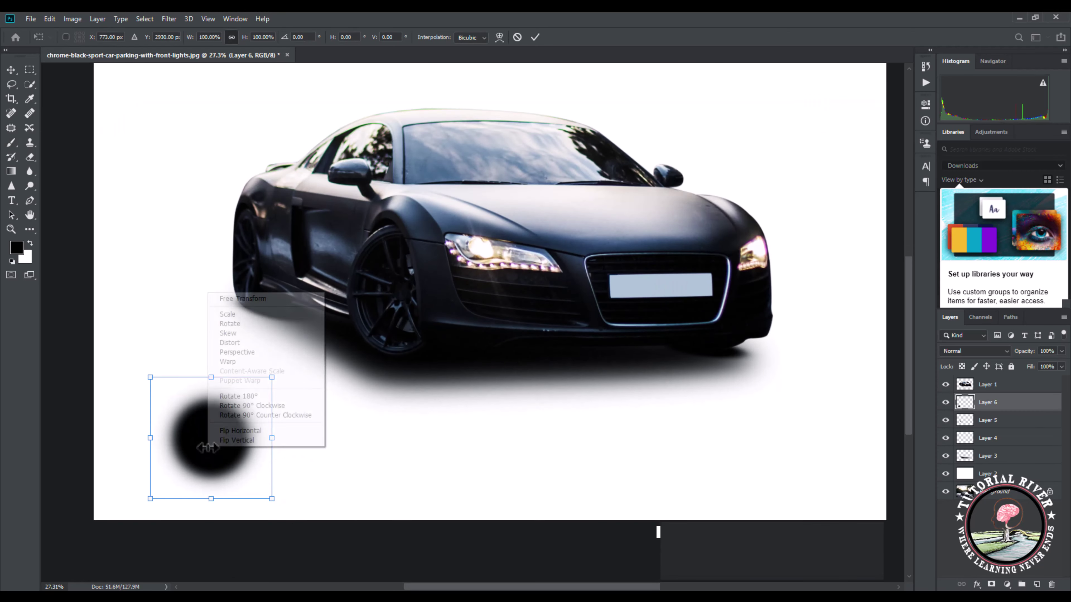
{"action": "scroll", "coordinate": [195, 437], "scroll_direction": "up", "scroll_amount": 2}
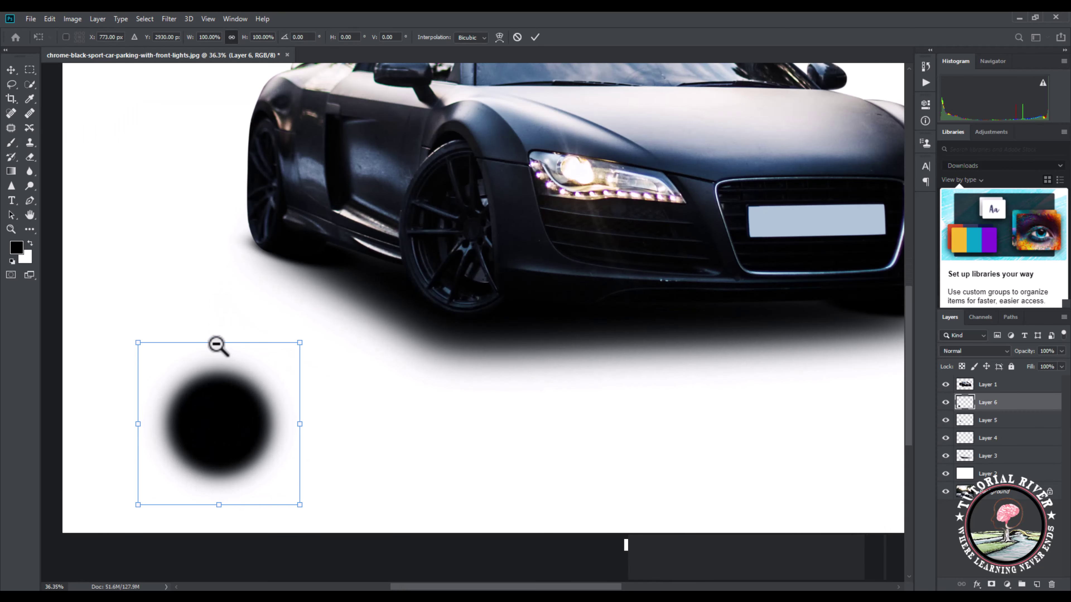
{"action": "left_click_drag", "start_coordinate": [219, 342], "coordinate": [218, 454]}
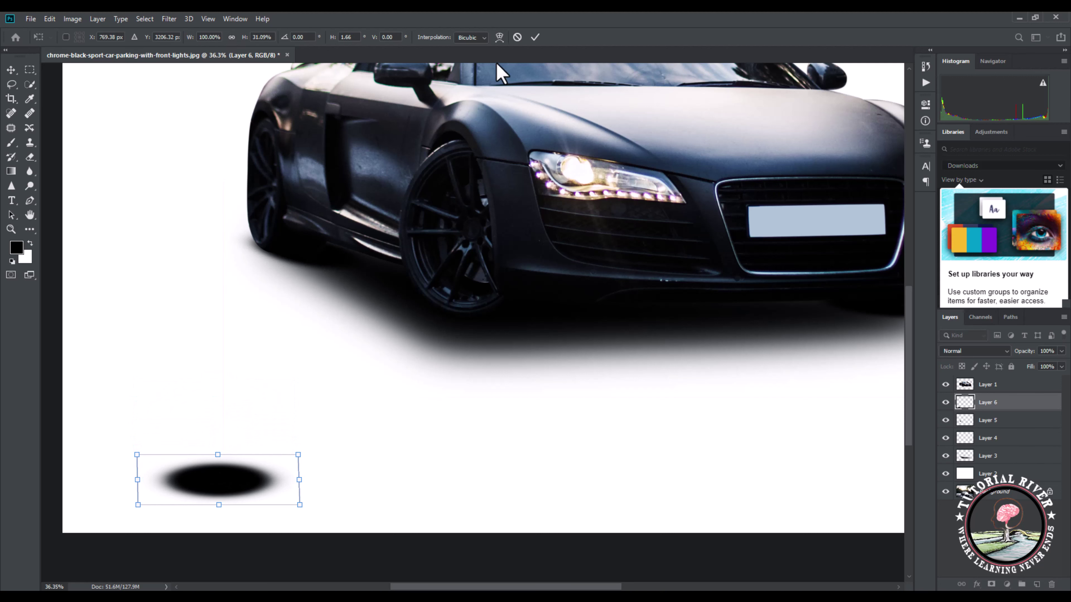
{"action": "left_click", "coordinate": [534, 37]}
Move the ellipse under the front wheel, then select the car cut-out Layer 1.
{"action": "key", "text": "ctrl+t"}
{"action": "mouse_move", "coordinate": [252, 489]}
{"action": "left_mouse_down"}
{"action": "mouse_move", "coordinate": [487, 314]}
{"action": "mouse_move", "coordinate": [513, 307]}
{"action": "left_mouse_up"}
{"action": "scroll", "coordinate": [487, 314], "scroll_direction": "up", "scroll_amount": 1}
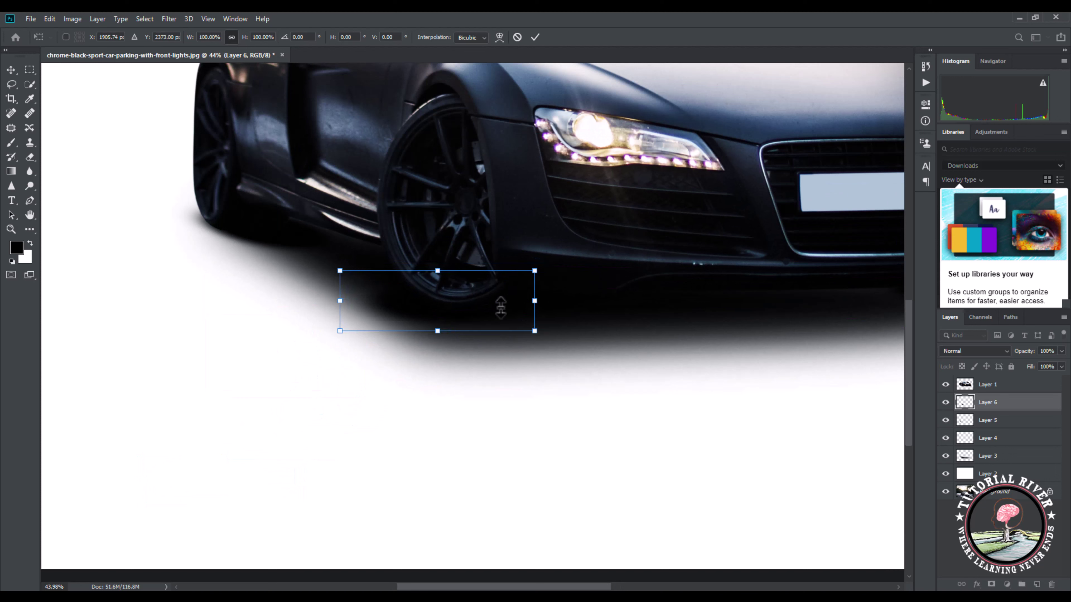
{"action": "key", "text": "Return"}
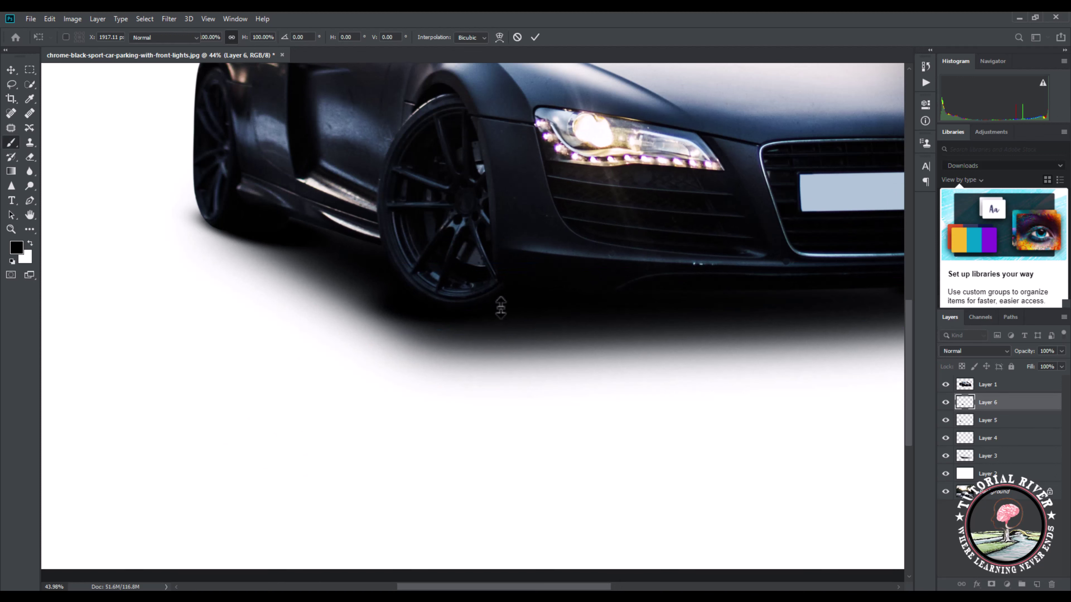
{"action": "key", "text": "b"}
{"action": "scroll", "coordinate": [499, 308], "scroll_direction": "down", "scroll_amount": 2}
{"action": "scroll", "coordinate": [485, 314], "scroll_direction": "down", "scroll_amount": 3}
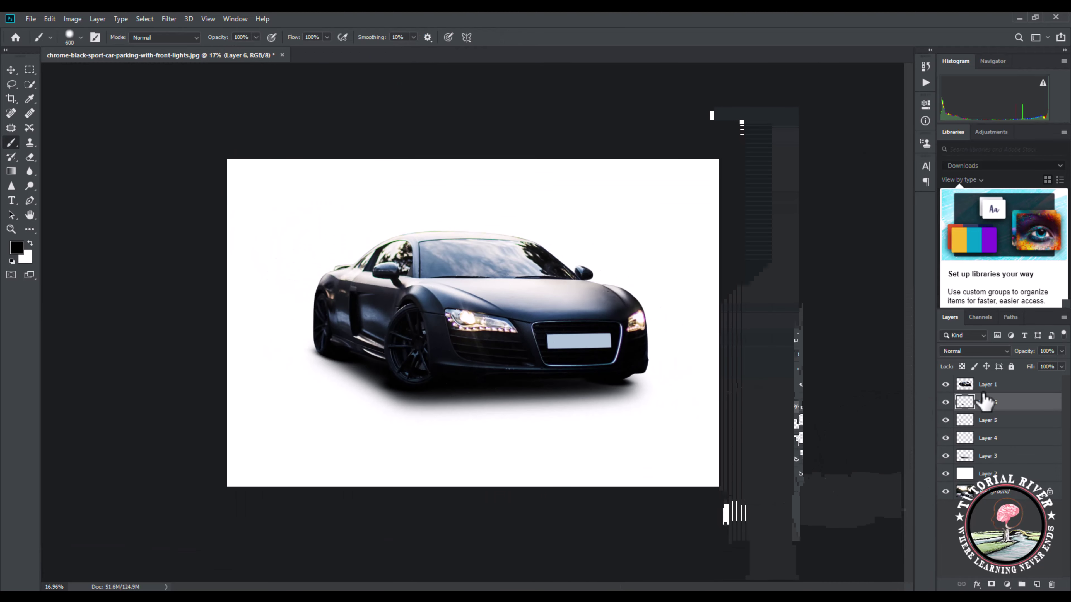
{"action": "left_click", "coordinate": [995, 384]}
{"action": "scroll", "coordinate": [594, 381], "scroll_direction": "up", "scroll_amount": 1}
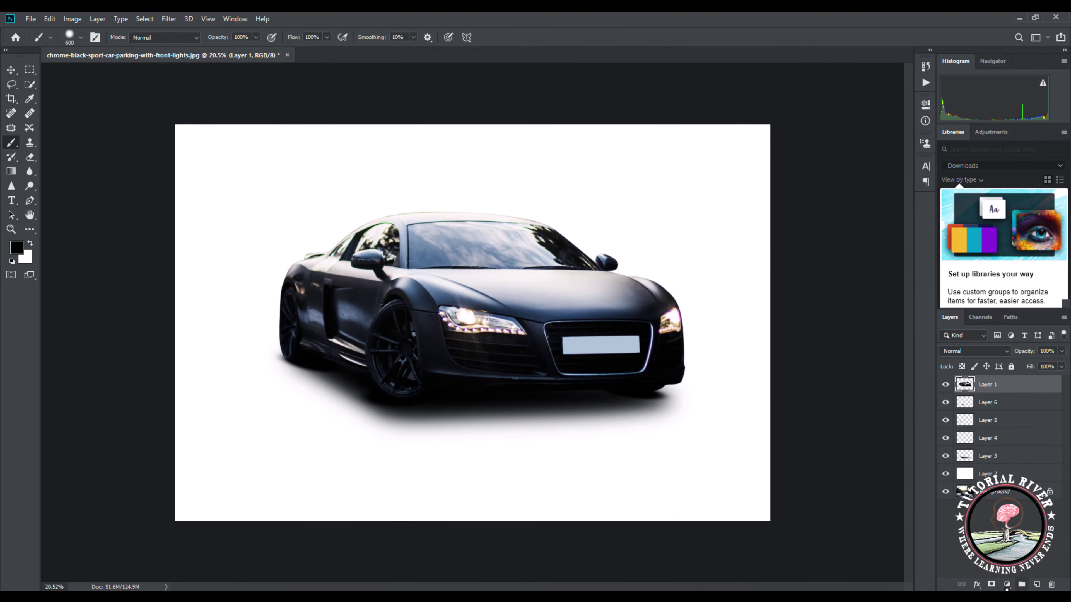
{"action": "left_click", "coordinate": [1007, 584]}
{"action": "left_click", "coordinate": [995, 421]}
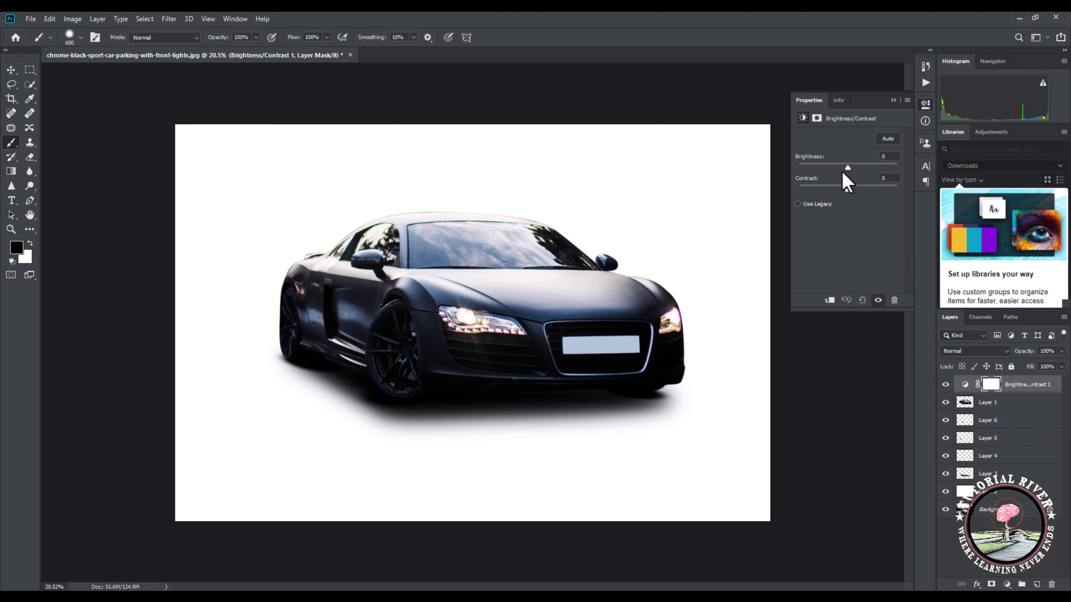
{"action": "mouse_move", "coordinate": [851, 167]}
{"action": "left_mouse_down"}
{"action": "mouse_move", "coordinate": [860, 167]}
{"action": "mouse_move", "coordinate": [835, 168]}
{"action": "mouse_move", "coordinate": [846, 168]}
{"action": "left_mouse_up"}
{"action": "left_click", "coordinate": [893, 101]}
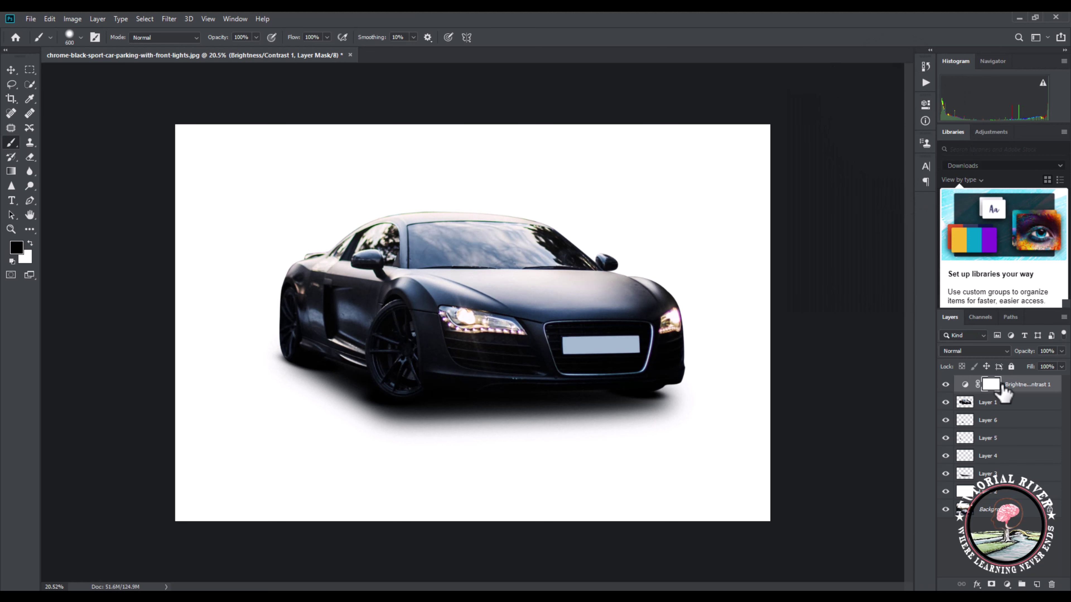
{"action": "key", "text": "Delete"}
{"action": "key", "text": "Delete"}
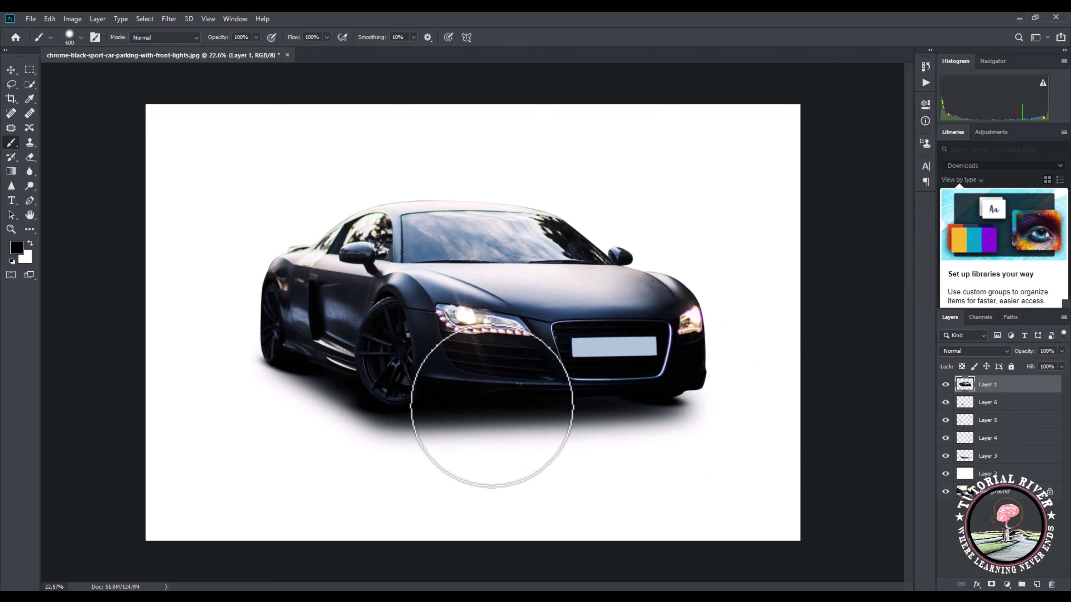
{"action": "scroll", "coordinate": [491, 407], "scroll_direction": "down", "scroll_amount": 2}
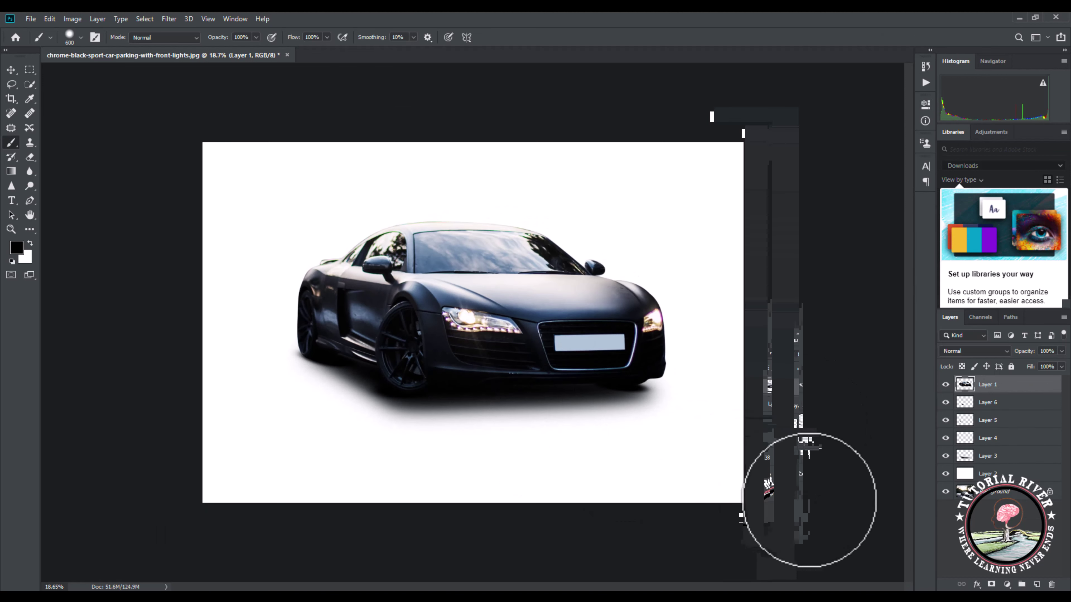
{"action": "scroll", "coordinate": [489, 485], "scroll_direction": "down", "scroll_amount": 1}
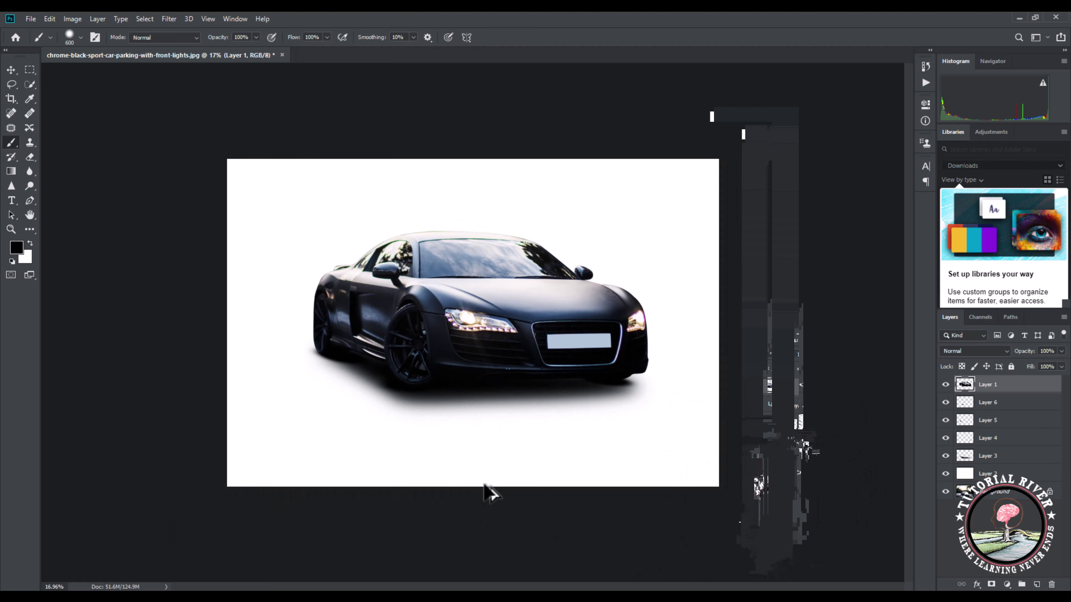
Group shadow Layers 3–6 into Group 1, nudge its opacity, then select Layer 2.
{"action": "left_click", "coordinate": [1012, 404]}
{"action": "left_click", "coordinate": [1005, 455], "text": "shift"}
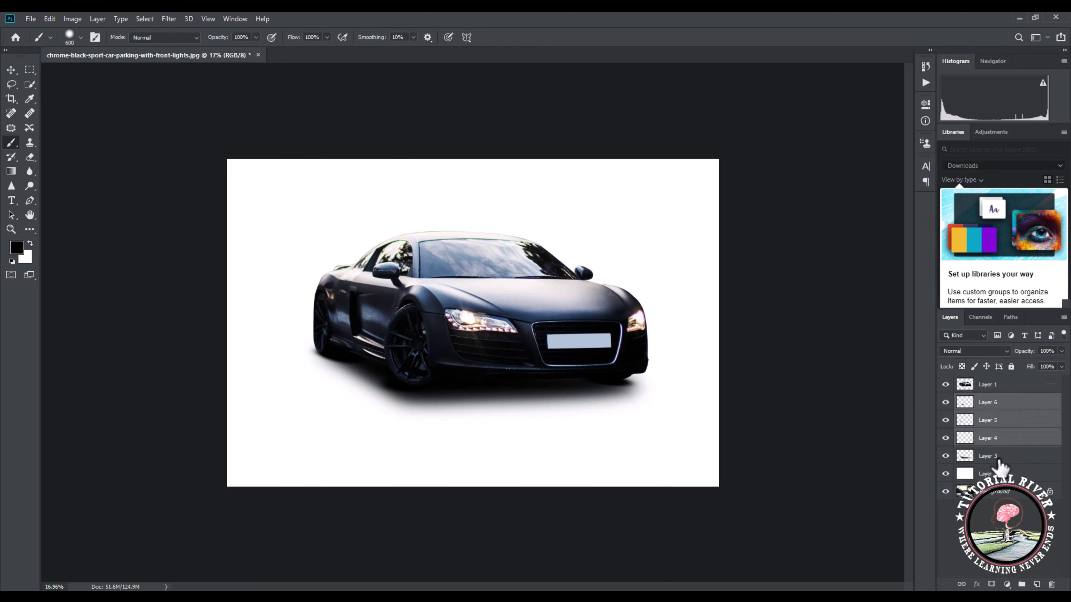
{"action": "key", "text": "ctrl+g"}
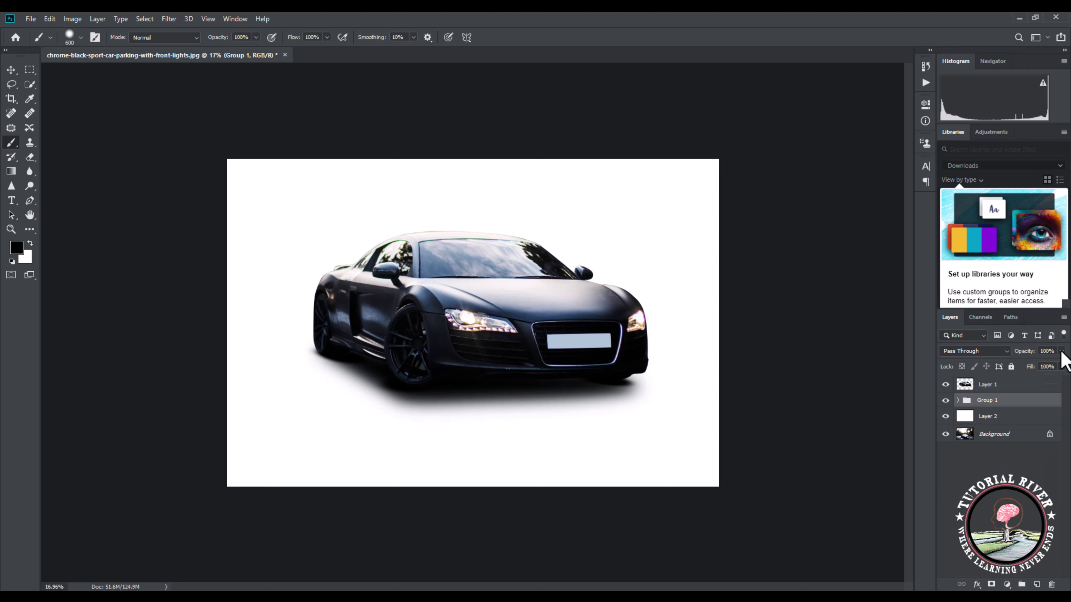
{"action": "left_click_drag", "start_coordinate": [1057, 364], "coordinate": [1055, 363]}
{"action": "left_click", "coordinate": [987, 416]}
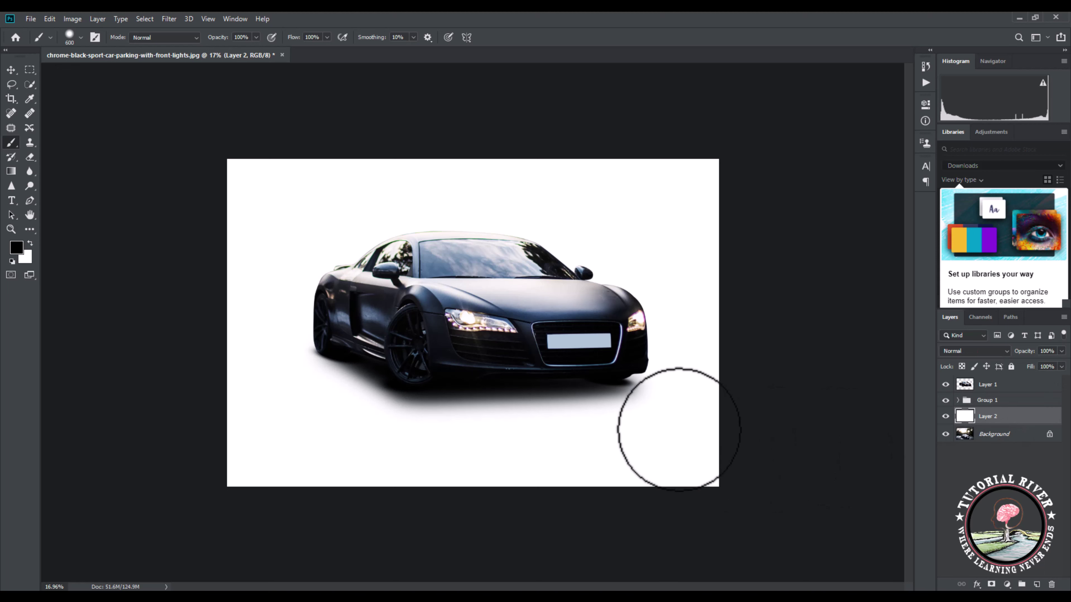